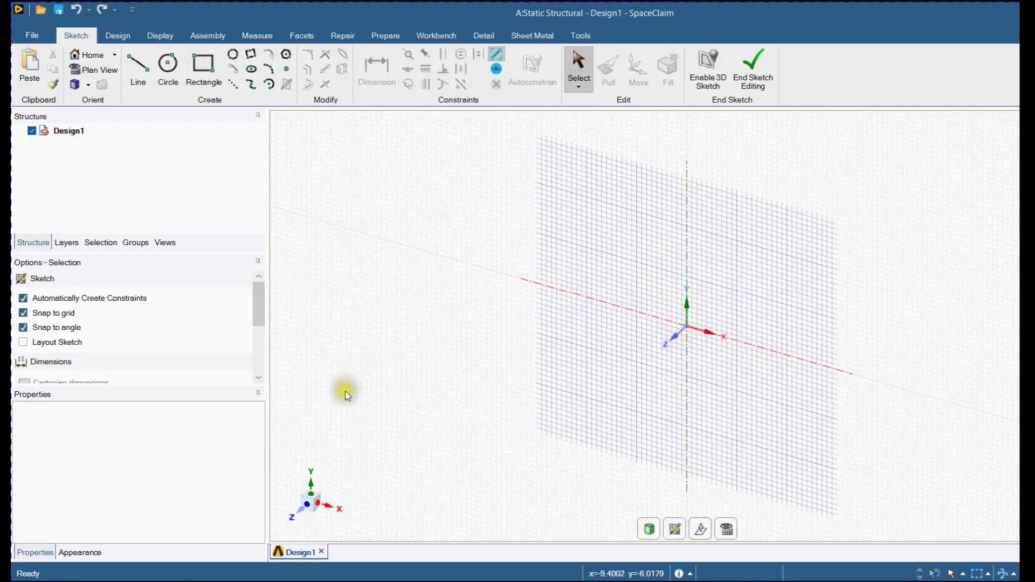
# Sketch a 75 by 50 mm rectangle defined from its center at the origin
pyautogui.click(210, 67)
pyautogui.click(23, 298)
pyautogui.click(701, 333)
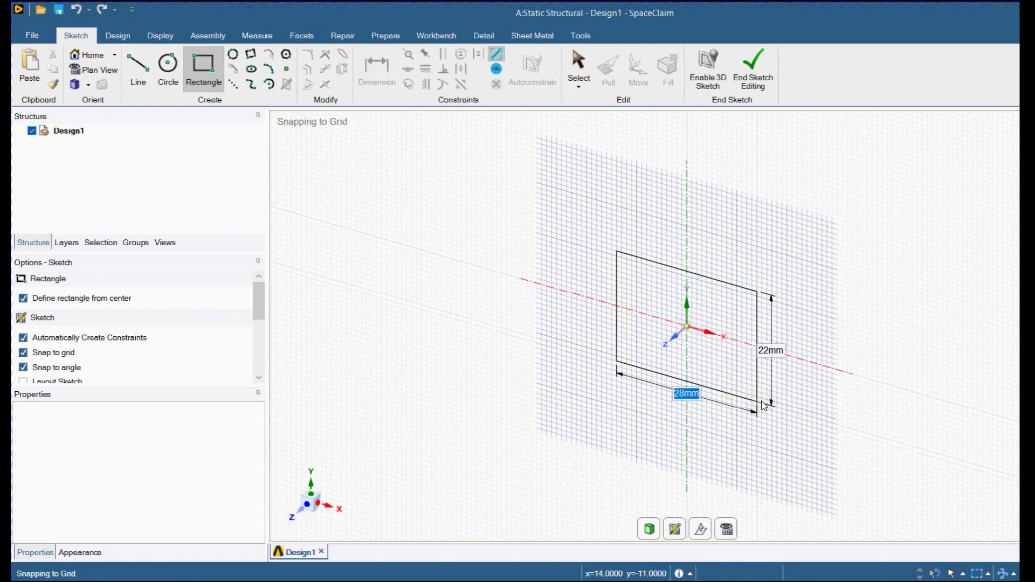
pyautogui.write('75')
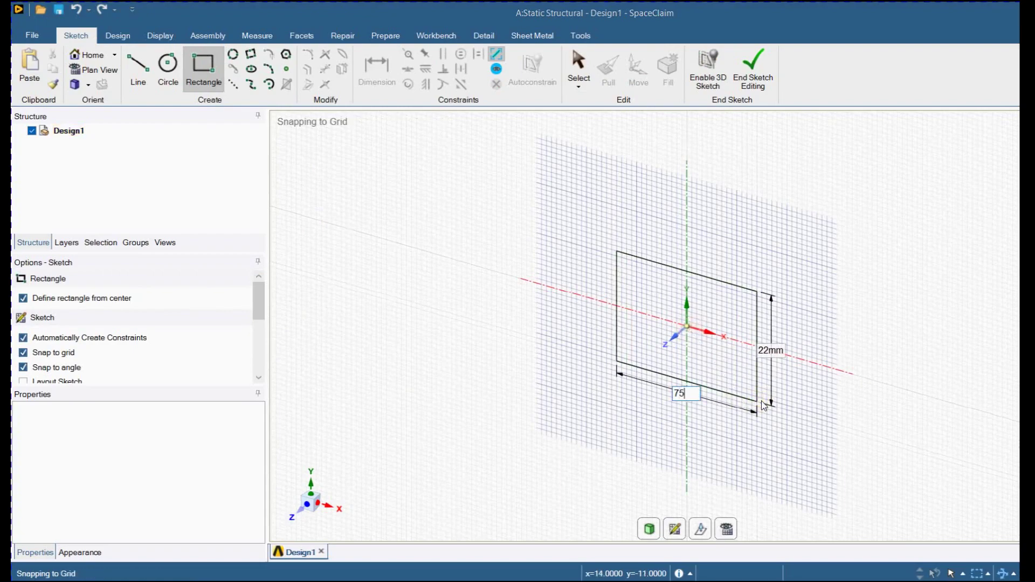
pyautogui.press('Tab')
pyautogui.write('50')
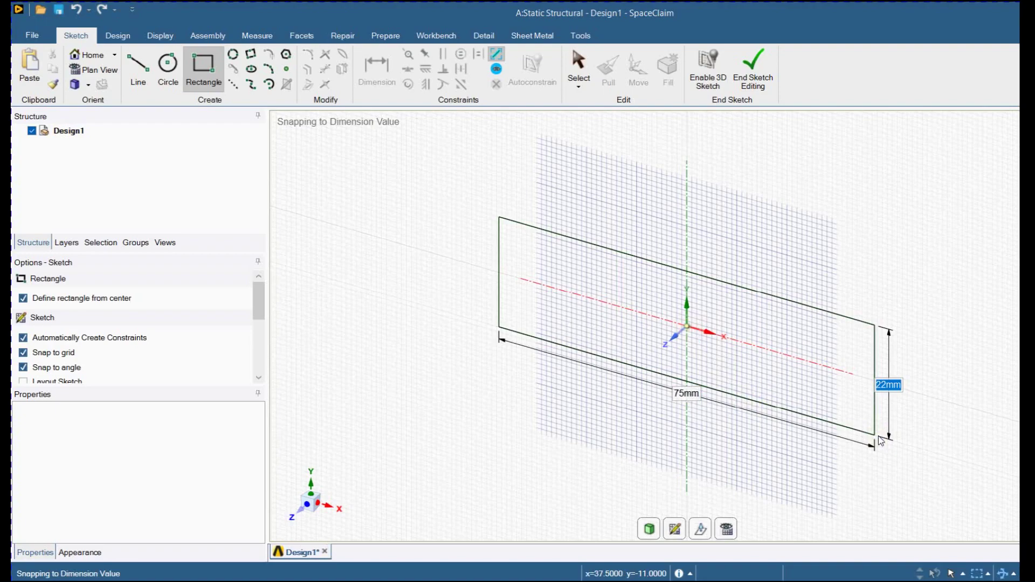
pyautogui.press('Return')
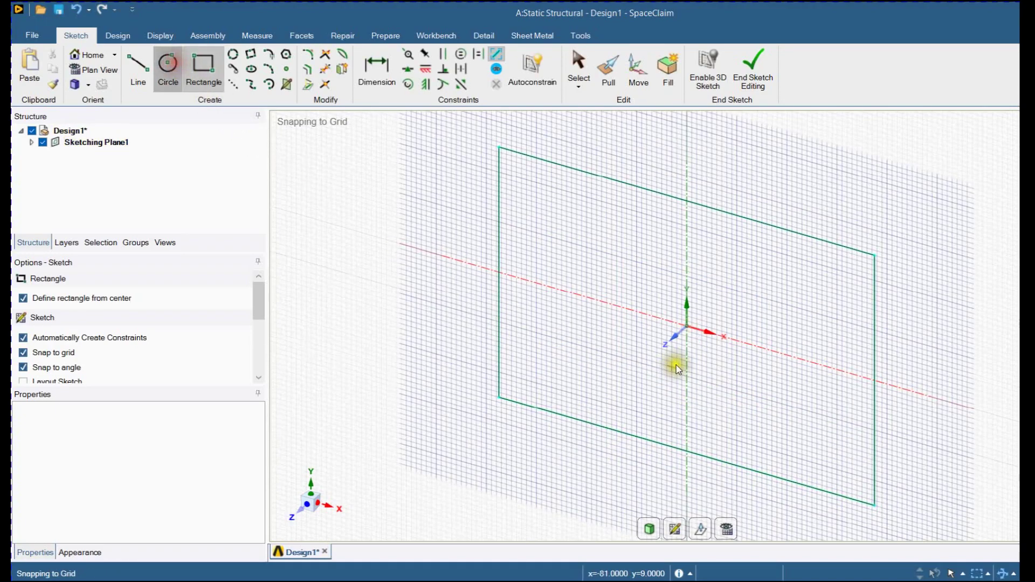
# Sketch a circle centered on the origin inside the rectangle for the plate's hole
pyautogui.press('c')
pyautogui.click(691, 327)
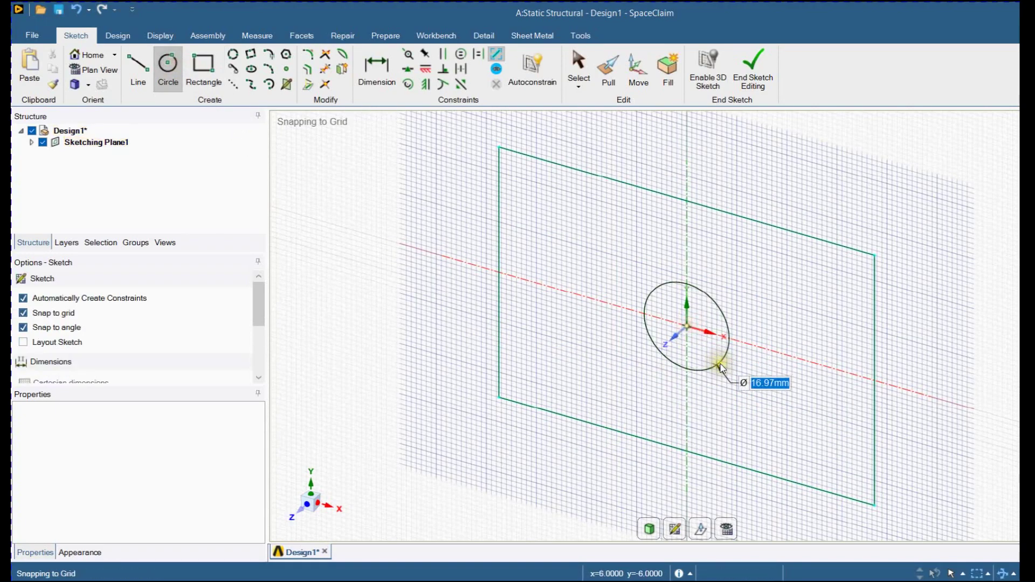
pyautogui.click(719, 363)
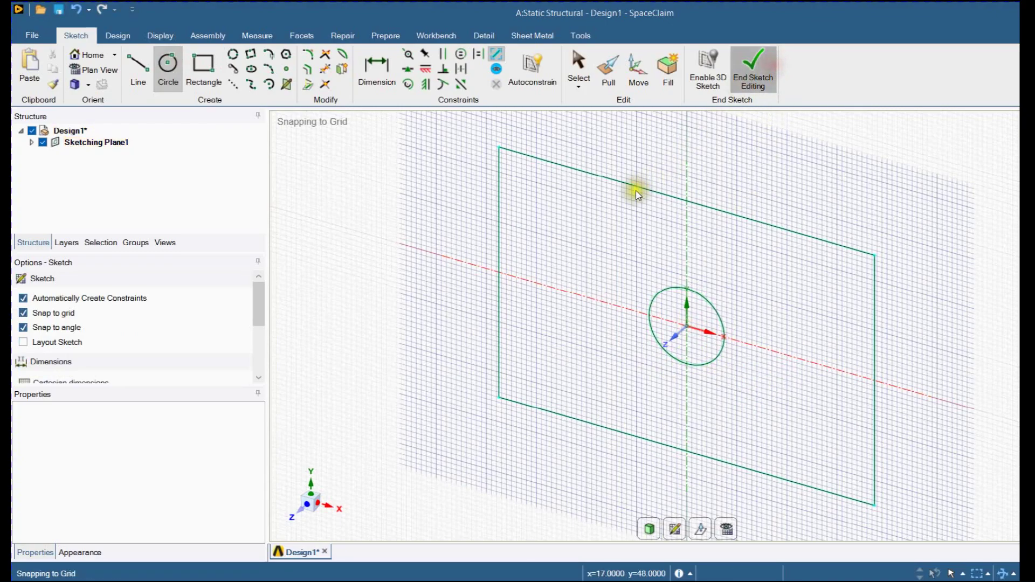
# Pull the rectangular face around the circle 5 mm to form a solid plate with a central hole
pyautogui.press('p')
pyautogui.click(618, 219)
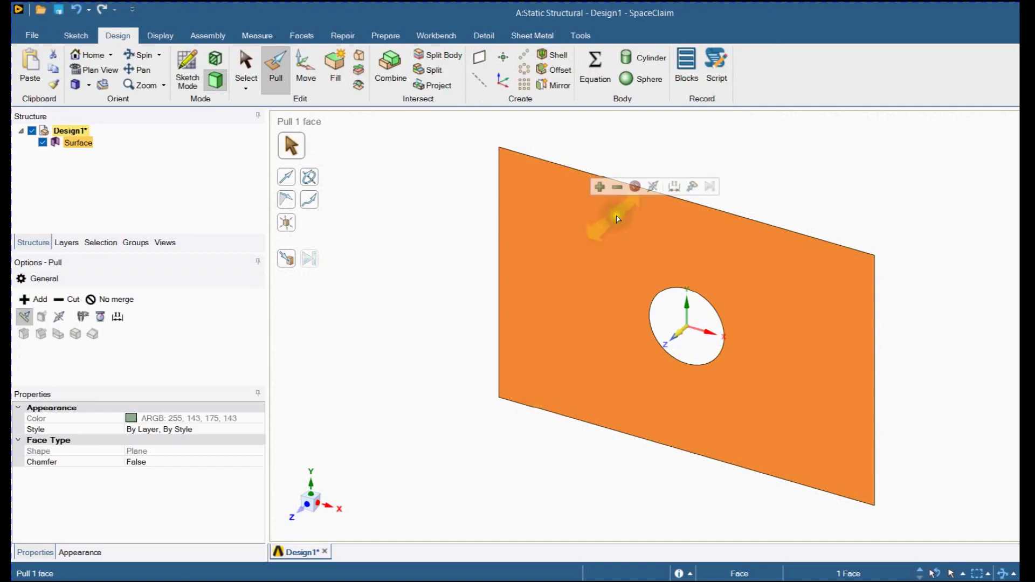
pyautogui.write('5')
pyautogui.press('Return')
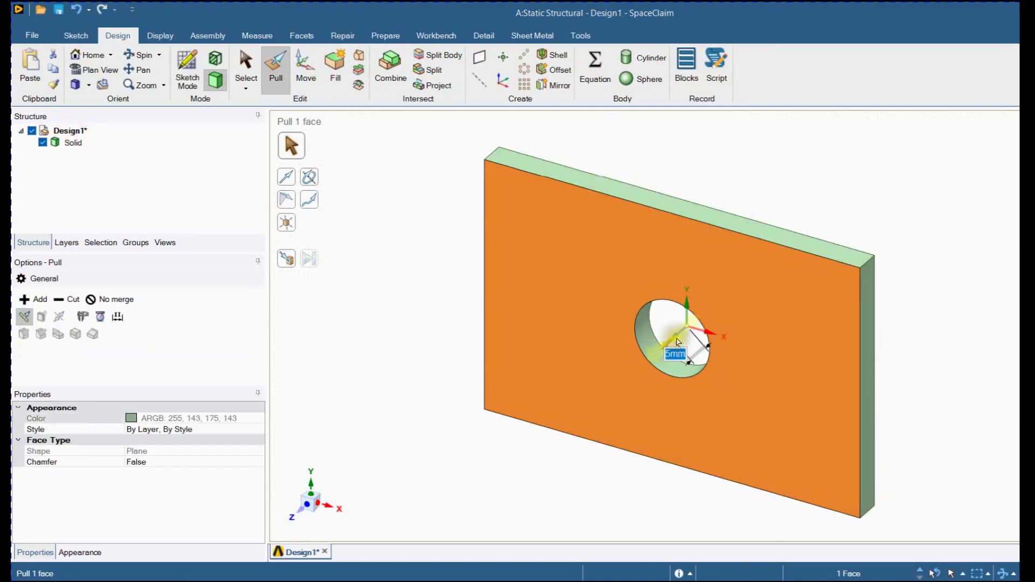
pyautogui.press('Escape')
pyautogui.press('Escape')
# Create a vertical mid-plane between the plate's two opposite short end faces
pyautogui.moveTo(422, 323); pyautogui.dragTo(521, 300, button='middle')
pyautogui.click(491, 290)
pyautogui.moveTo(376, 311); pyautogui.dragTo(652, 311, button='middle')
pyautogui.keyDown('ctrl'); pyautogui.click(778, 296); pyautogui.keyUp('ctrl')
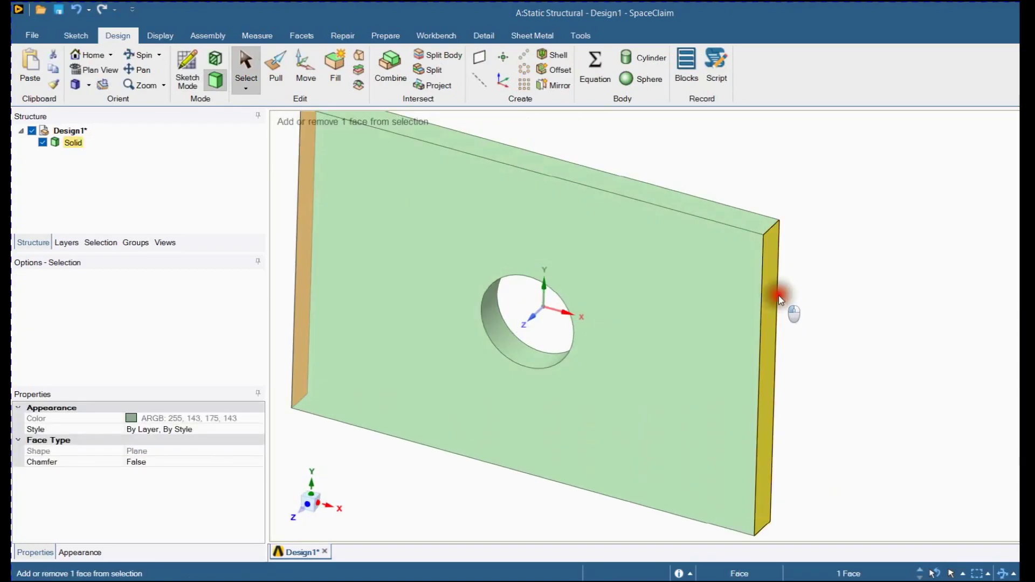
pyautogui.scroll(-3, 778, 296)
pyautogui.click(481, 56)
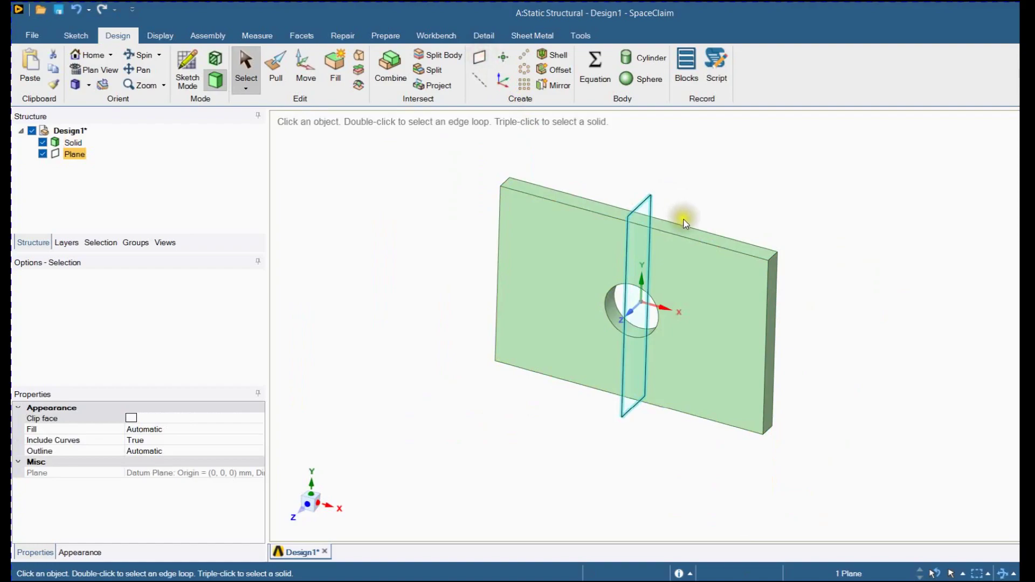
# Create a horizontal mid-plane between the plate's upper and lower long side faces
pyautogui.click(682, 231)
pyautogui.moveTo(681, 422); pyautogui.dragTo(698, 372, button='middle')
pyautogui.keyDown('ctrl'); pyautogui.click(701, 407); pyautogui.keyUp('ctrl')
pyautogui.moveTo(522, 251); pyautogui.dragTo(477, 347, button='middle')
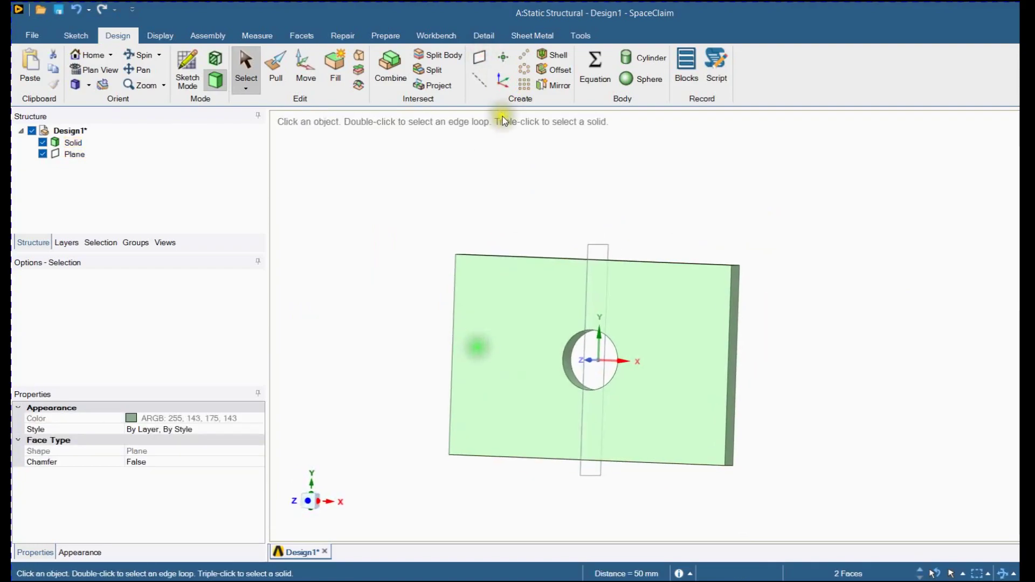
pyautogui.click(479, 56)
pyautogui.moveTo(645, 176); pyautogui.dragTo(619, 232, button='middle')
pyautogui.click(657, 231)
# Copy the vertical mid-plane and move the copy 15 mm in the negative X direction
pyautogui.click(605, 256)
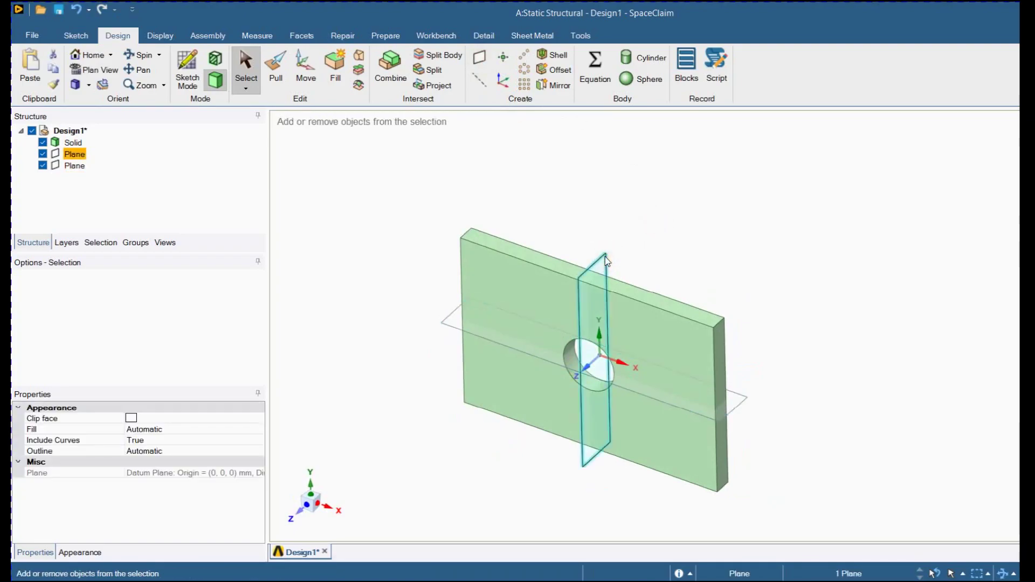
pyautogui.hotkey('ctrl', 'c')
pyautogui.hotkey('ctrl', 'v')
pyautogui.click(304, 57)
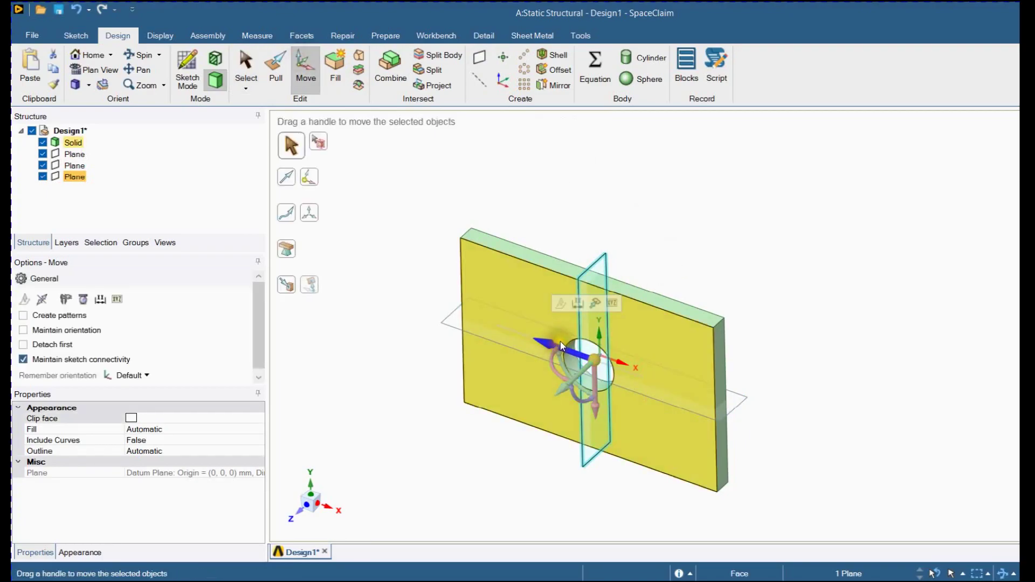
pyautogui.moveTo(561, 342); pyautogui.dragTo(532, 302)
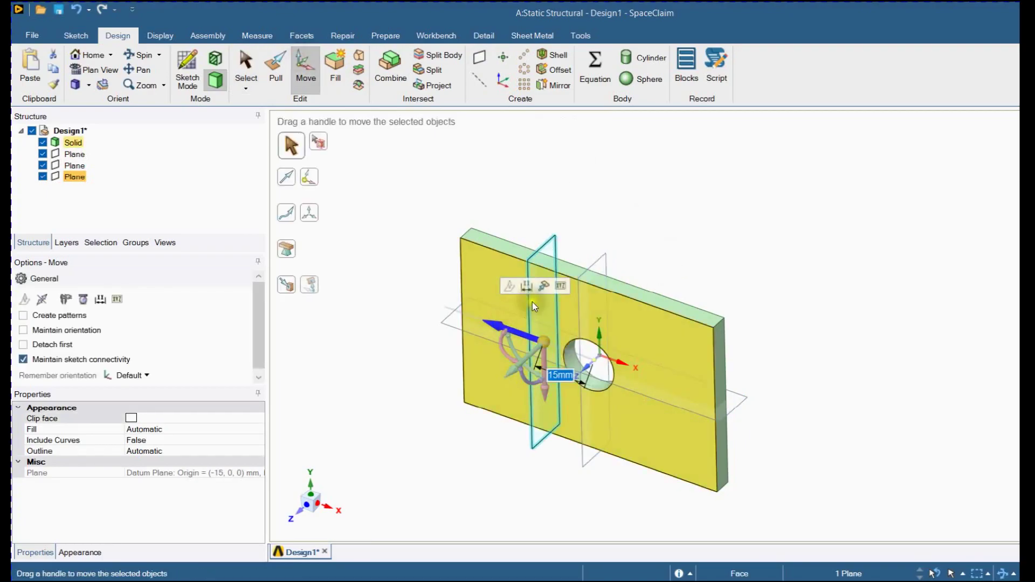
# Move the original vertical mid-plane 15 mm in the positive X direction
pyautogui.click(603, 260)
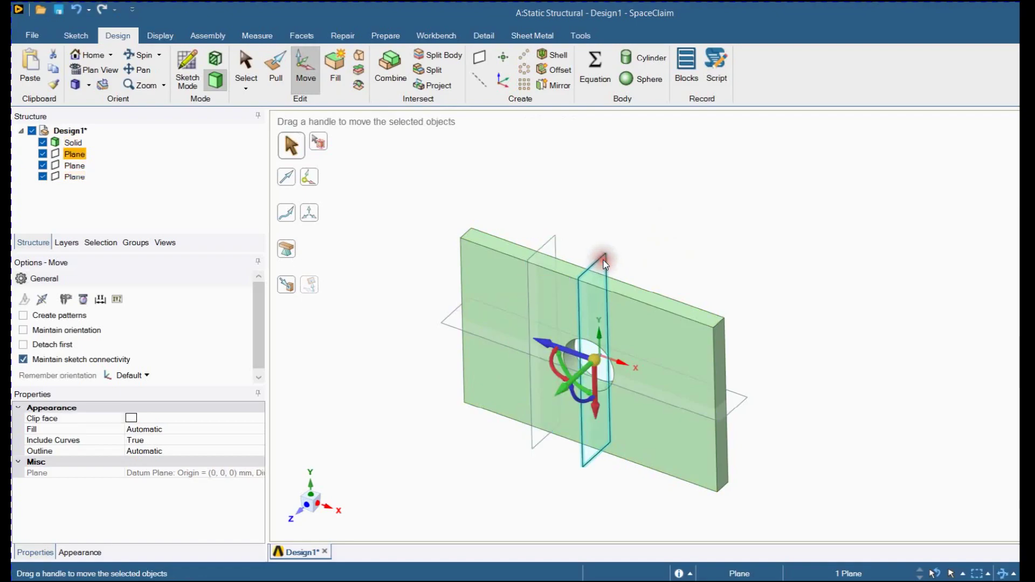
pyautogui.click(551, 345)
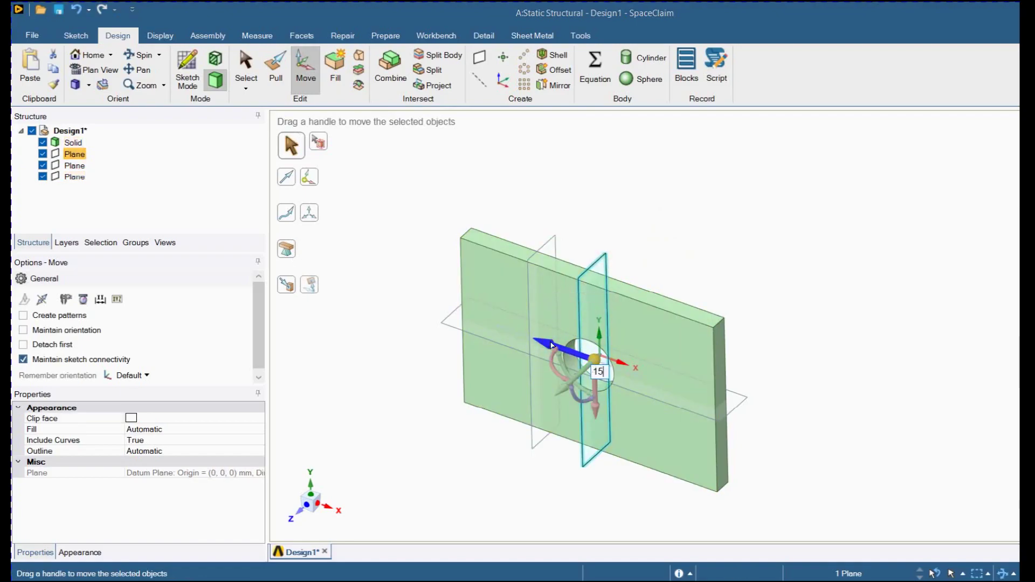
pyautogui.moveTo(552, 345); pyautogui.dragTo(601, 363)
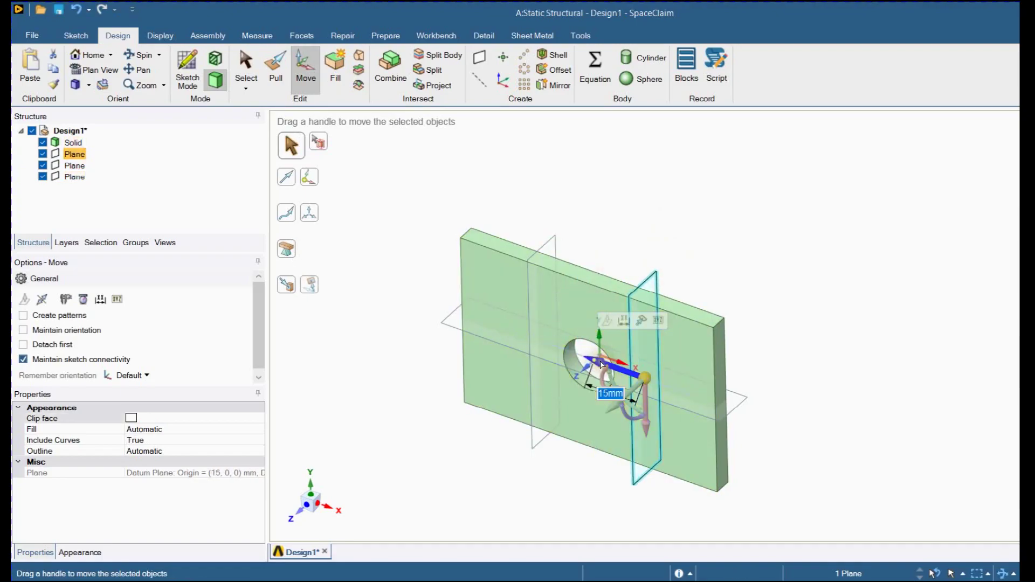
# Move the horizontal mid-plane 15 mm upward and place a copy of it the same distance below the hole's center
pyautogui.click(749, 403)
pyautogui.click(595, 310)
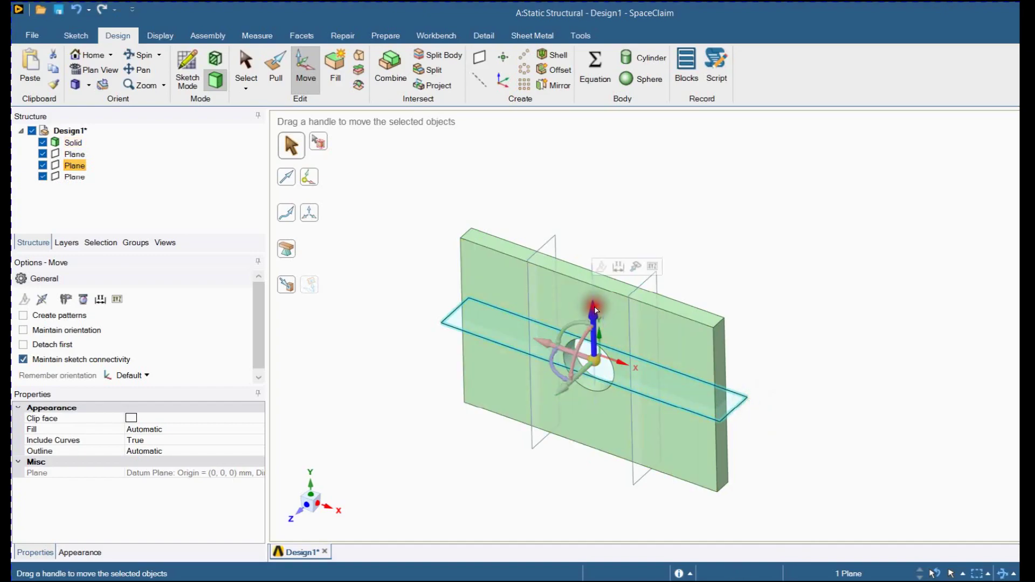
pyautogui.moveTo(595, 311); pyautogui.dragTo(596, 261)
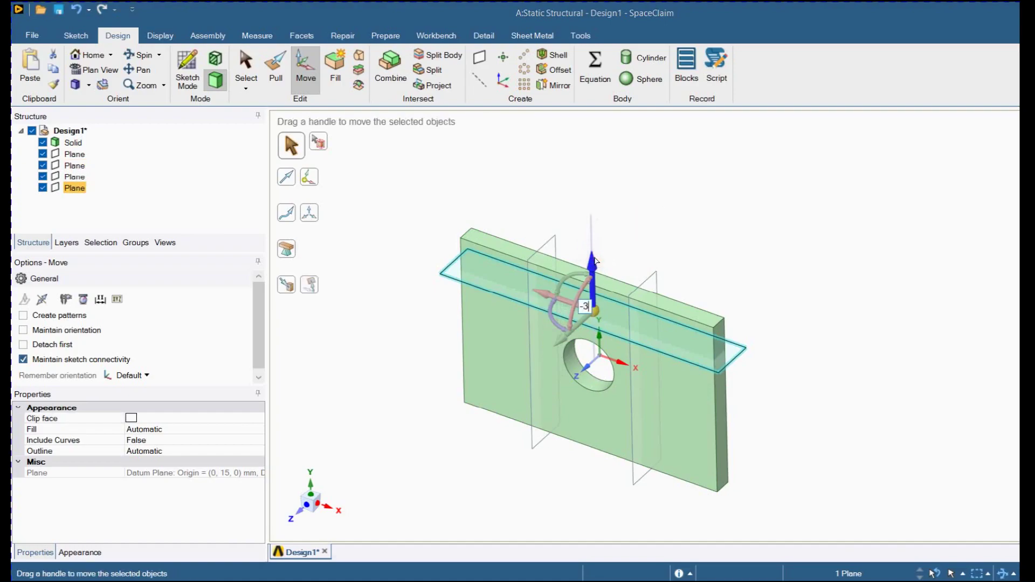
pyautogui.moveTo(596, 259); pyautogui.dragTo(595, 357)
pyautogui.click(826, 291)
pyautogui.moveTo(774, 291); pyautogui.dragTo(806, 260, button='middle')
pyautogui.click(306, 500)
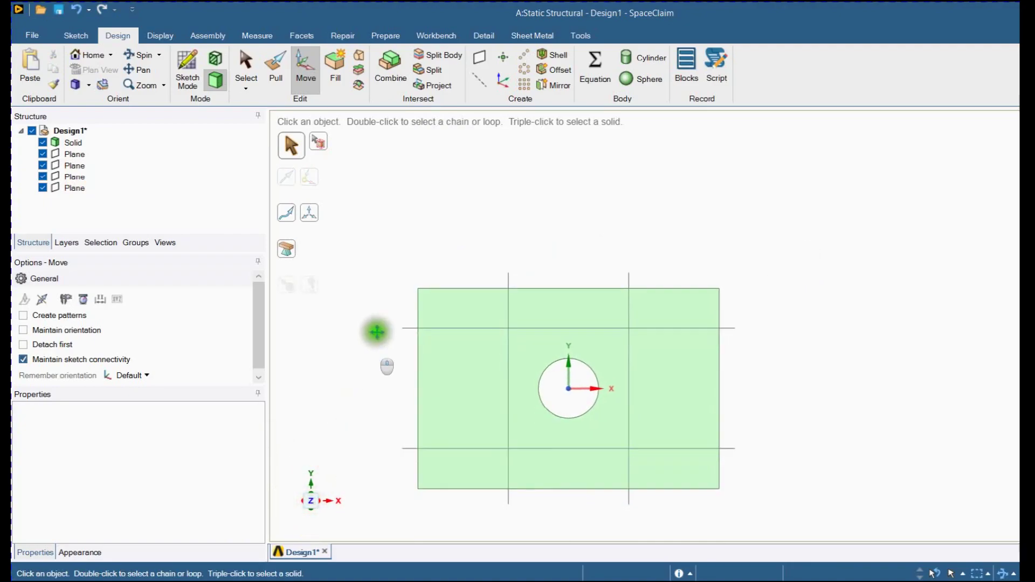
# Split the plate body with the two horizontal and two vertical planes around the hole
pyautogui.keyDown('shift'); pyautogui.moveTo(363, 347); pyautogui.dragTo(393, 309, button='middle'); pyautogui.keyUp('shift')
pyautogui.click(437, 54)
pyautogui.moveTo(494, 203); pyautogui.dragTo(474, 270, button='middle')
pyautogui.click(482, 261)
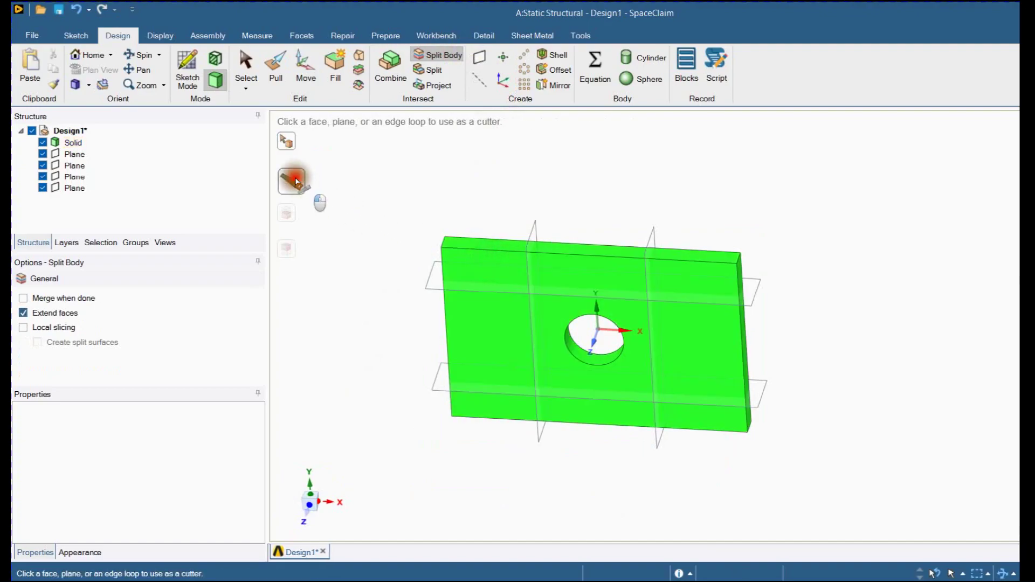
pyautogui.click(426, 284)
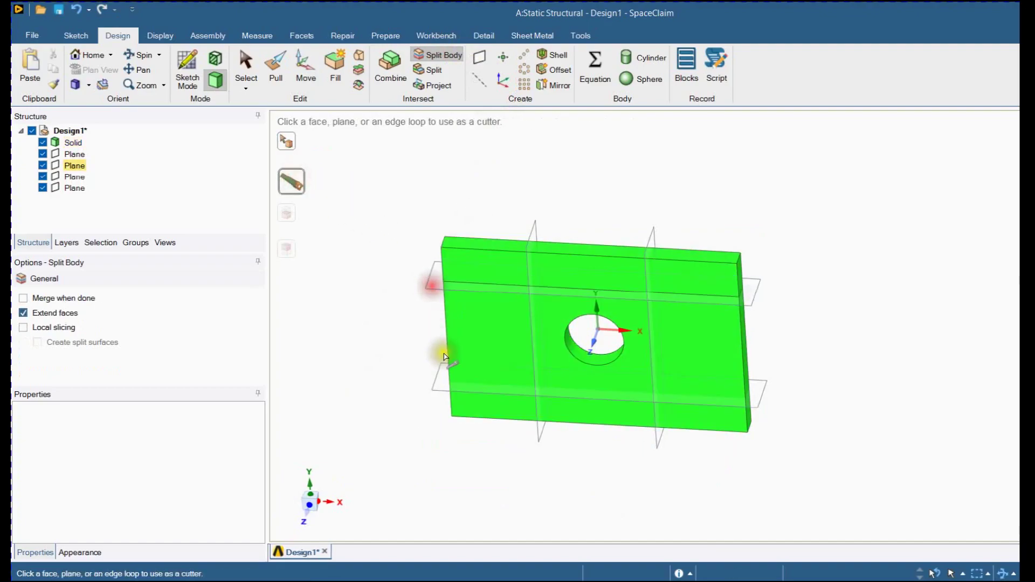
pyautogui.click(440, 392)
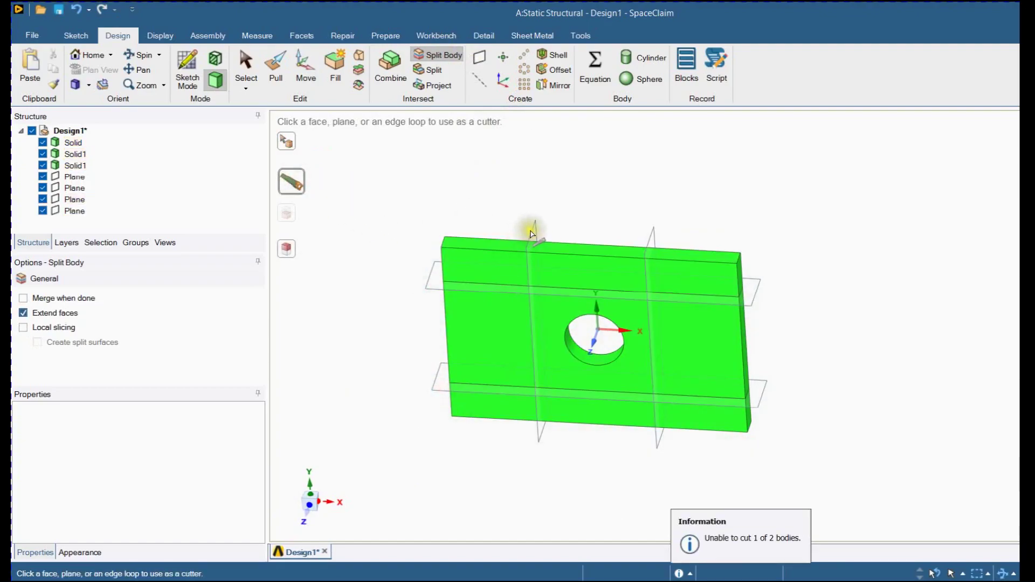
pyautogui.click(535, 226)
pyautogui.click(657, 233)
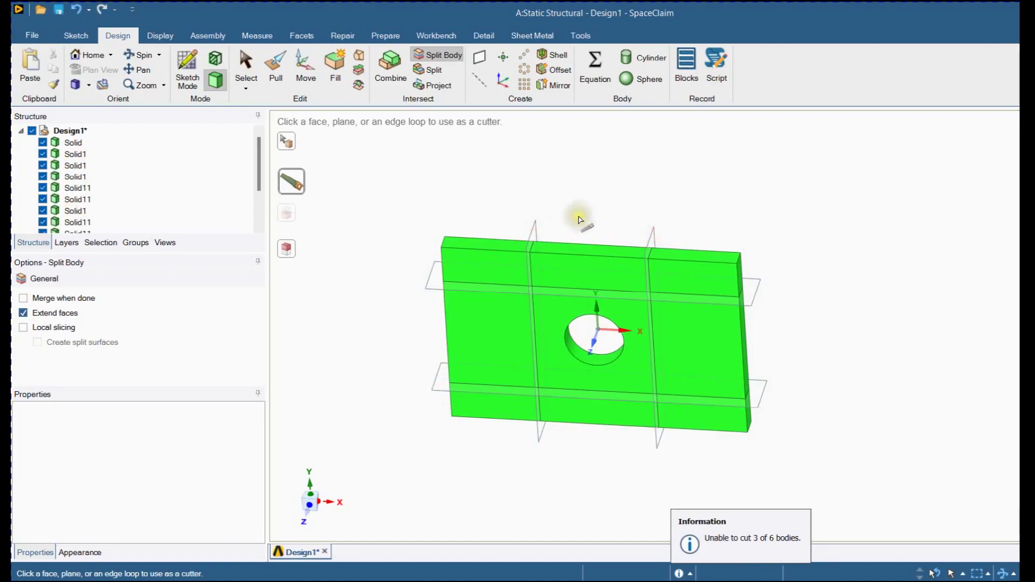
pyautogui.press('Escape')
# Delete the four planes used to split the plate
pyautogui.moveTo(504, 215); pyautogui.dragTo(427, 209, button='middle')
pyautogui.click(157, 191)
pyautogui.scroll(-2, 108, 194)
pyautogui.click(76, 188)
pyautogui.keyDown('shift'); pyautogui.click(80, 220); pyautogui.keyUp('shift')
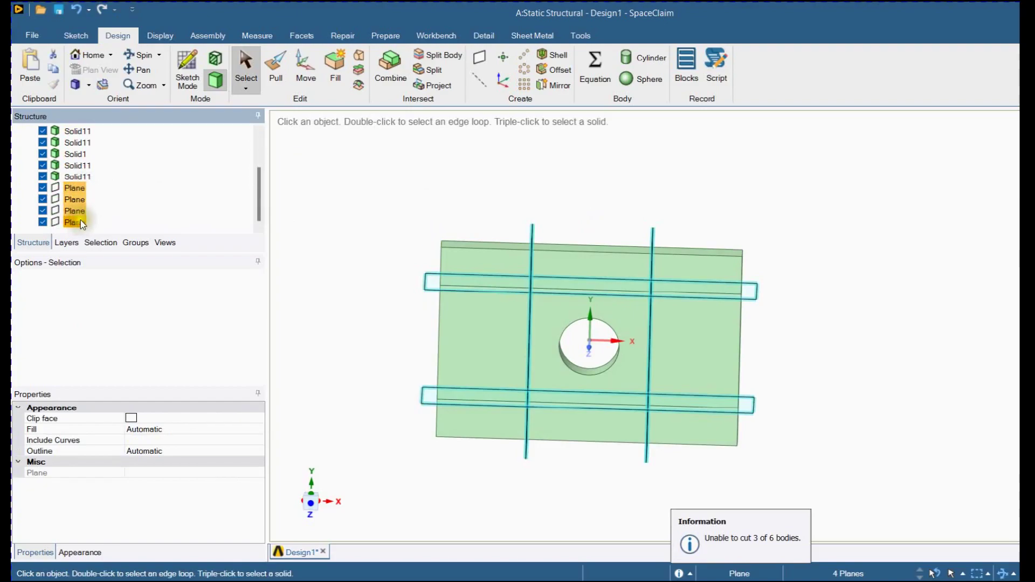
pyautogui.press('Delete')
# Create a diagonal plane through the upper-left and lower-right thickness edges of the central block containing the hole
pyautogui.moveTo(564, 238); pyautogui.dragTo(474, 251, button='middle')
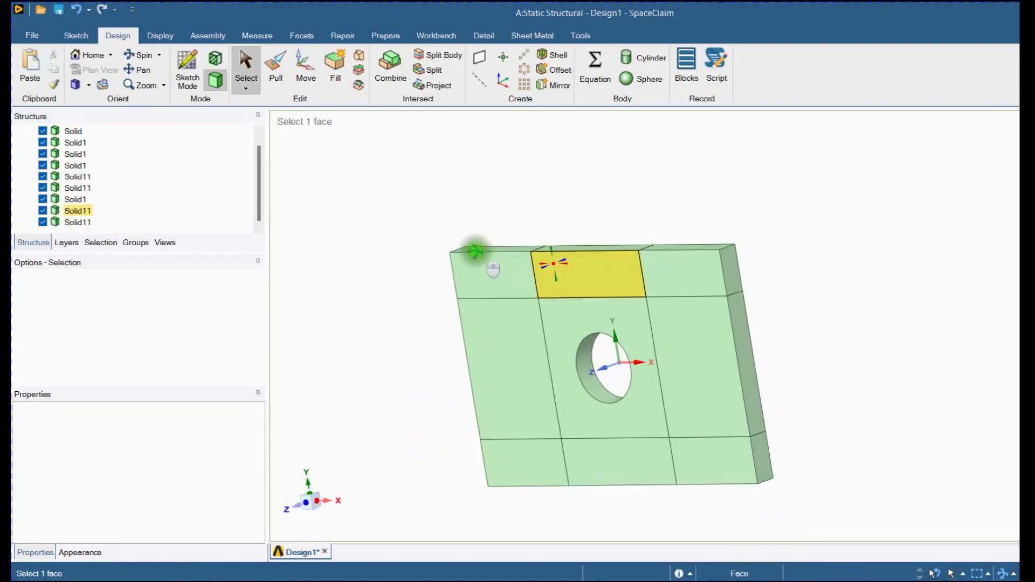
pyautogui.moveTo(554, 300); pyautogui.dragTo(599, 357, button='middle')
pyautogui.moveTo(526, 284); pyautogui.dragTo(563, 313, button='middle')
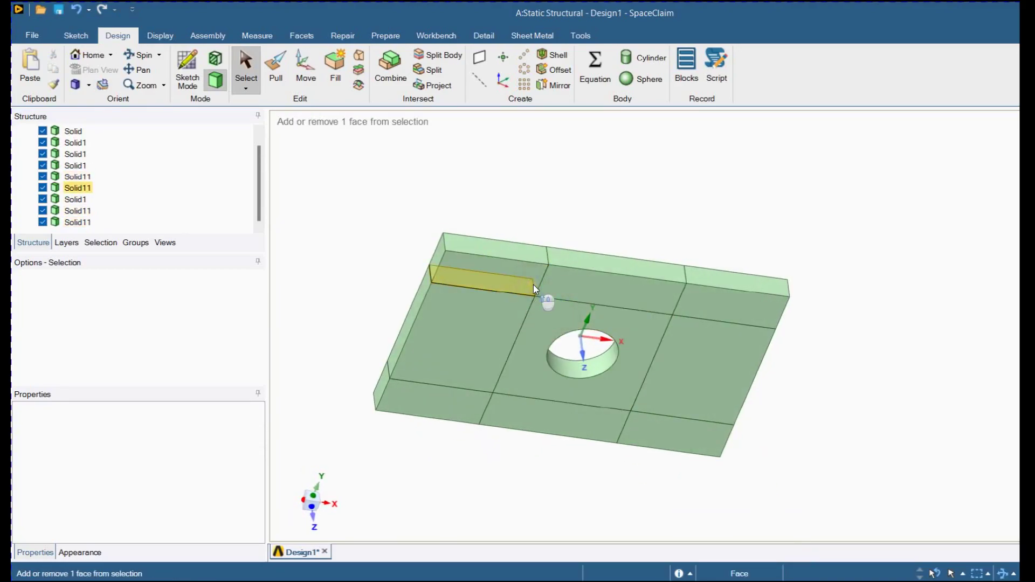
pyautogui.click(538, 289)
pyautogui.moveTo(538, 289); pyautogui.dragTo(589, 291, button='middle')
pyautogui.scroll(5, 589, 292)
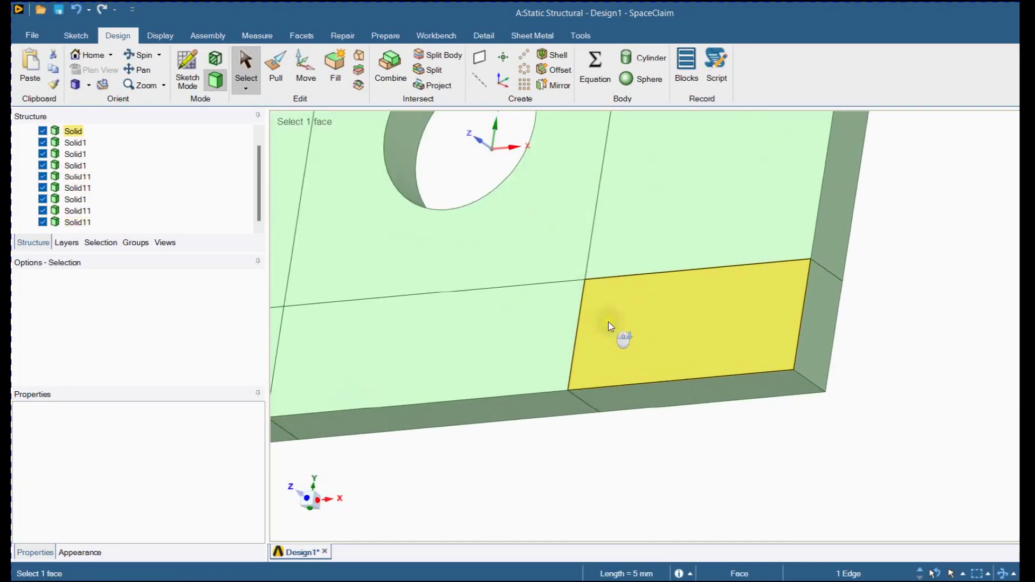
pyautogui.click(601, 291)
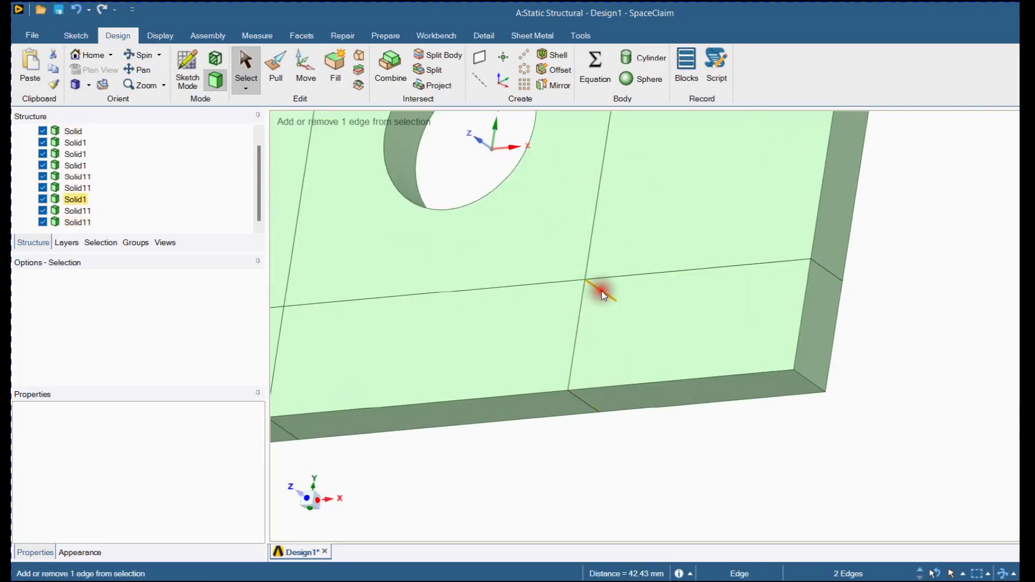
pyautogui.scroll(-5, 601, 292)
pyautogui.scroll(2, 576, 268)
pyautogui.keyDown('shift'); pyautogui.moveTo(576, 272); pyautogui.dragTo(586, 297, button='middle'); pyautogui.keyUp('shift')
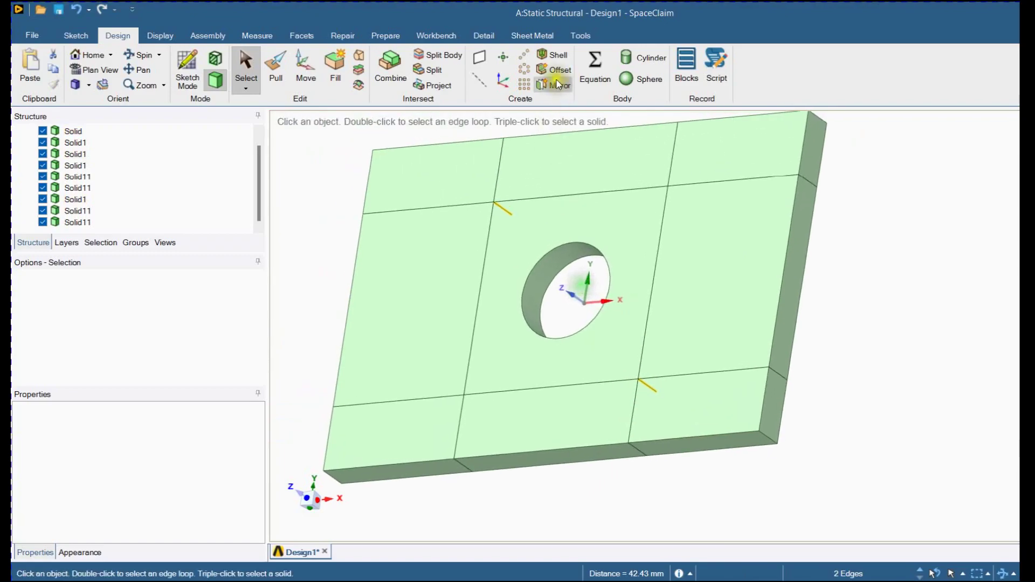
pyautogui.click(481, 55)
# Create a second diagonal plane through the lower-left and upper-right thickness edges of the central block
pyautogui.moveTo(592, 255); pyautogui.dragTo(552, 355, button='middle')
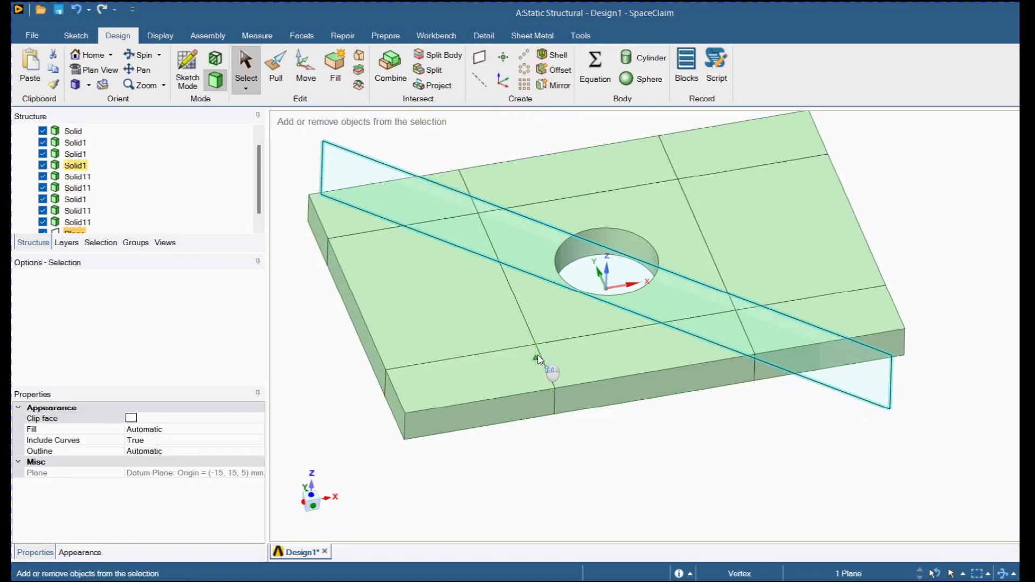
pyautogui.keyDown('ctrl'); pyautogui.click(539, 359); pyautogui.keyUp('ctrl')
pyautogui.moveTo(539, 359); pyautogui.dragTo(654, 212, button='middle')
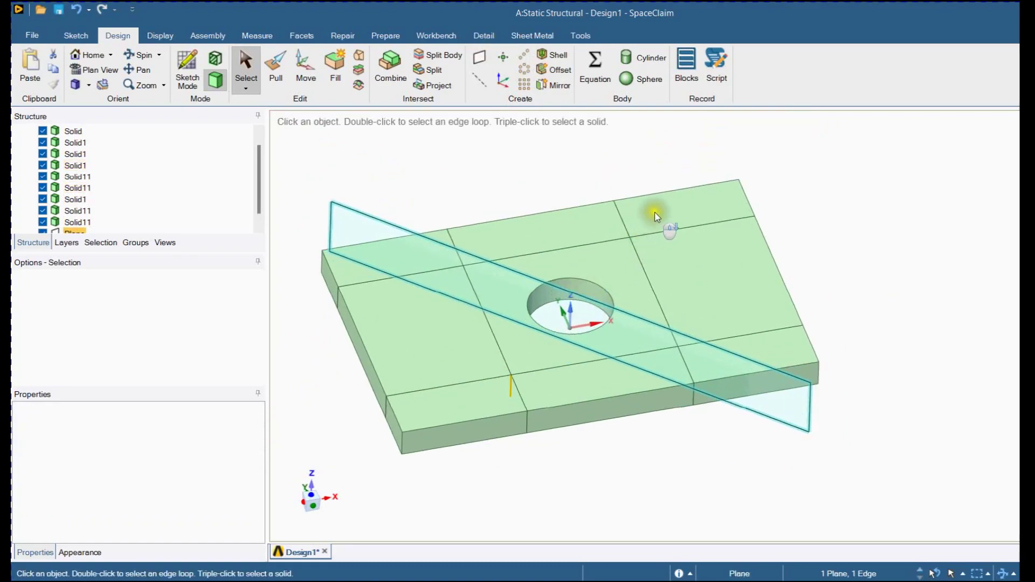
pyautogui.scroll(-1, 632, 249)
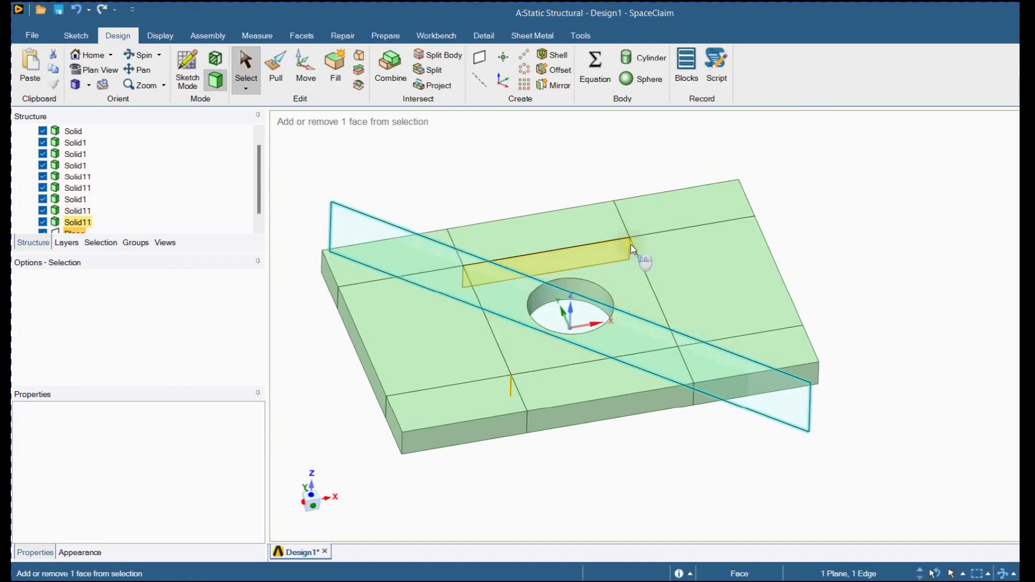
pyautogui.keyDown('ctrl'); pyautogui.click(629, 244); pyautogui.keyUp('ctrl')
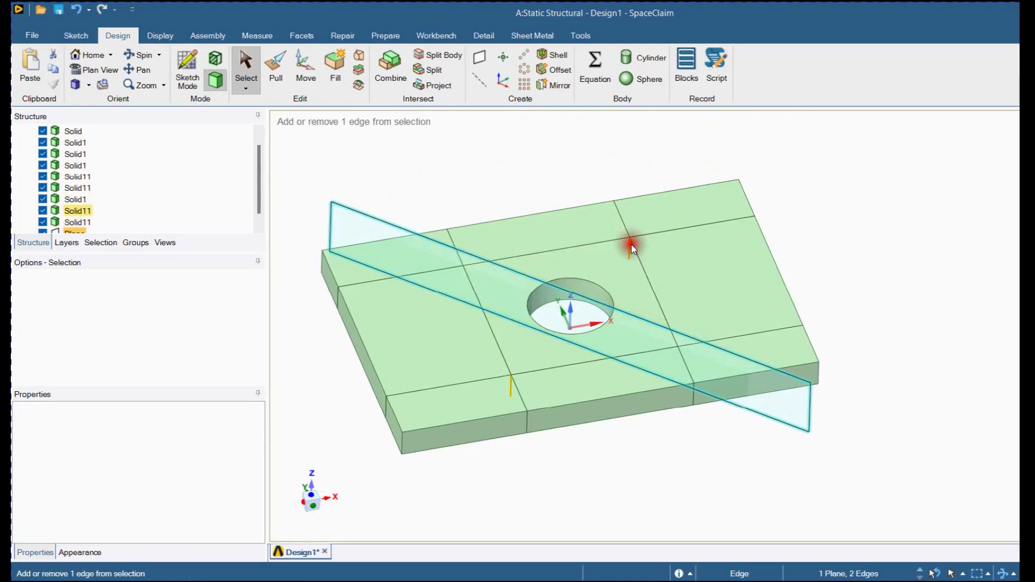
pyautogui.click(480, 57)
pyautogui.moveTo(581, 388); pyautogui.dragTo(574, 458, button='middle')
pyautogui.click(655, 494)
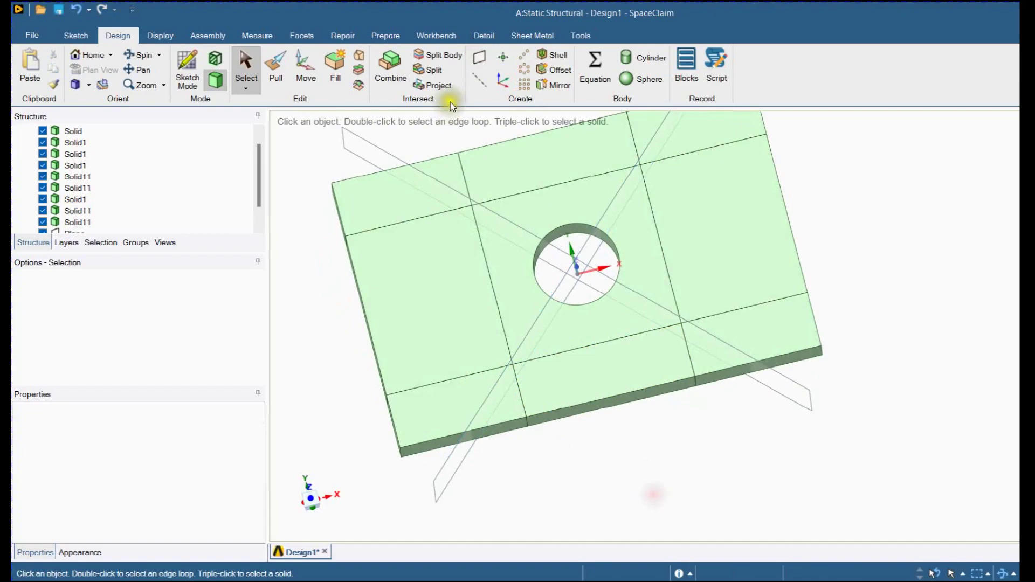
# Split the central block containing the hole with the two diagonal planes
pyautogui.click(441, 60)
pyautogui.click(522, 274)
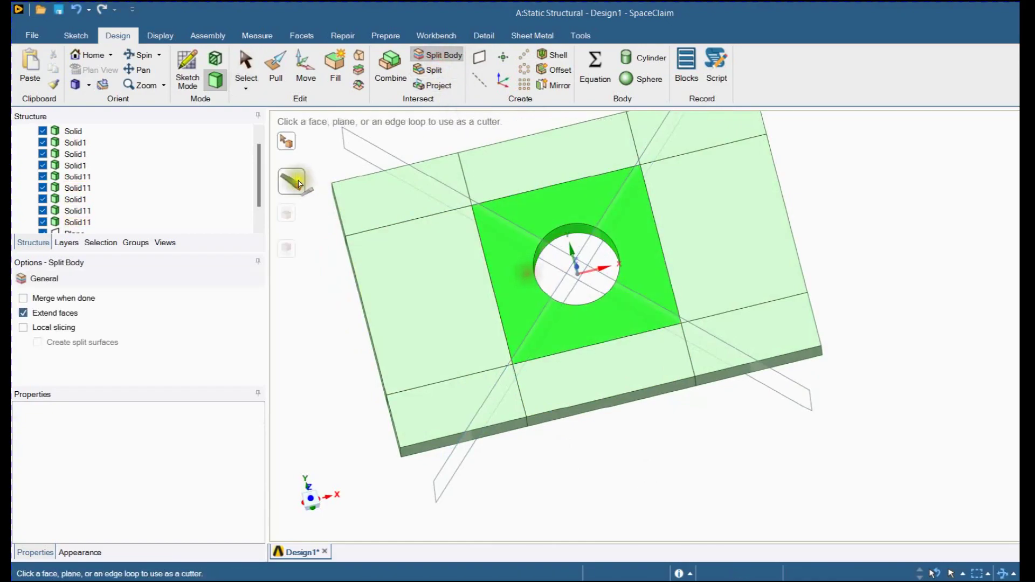
pyautogui.click(440, 495)
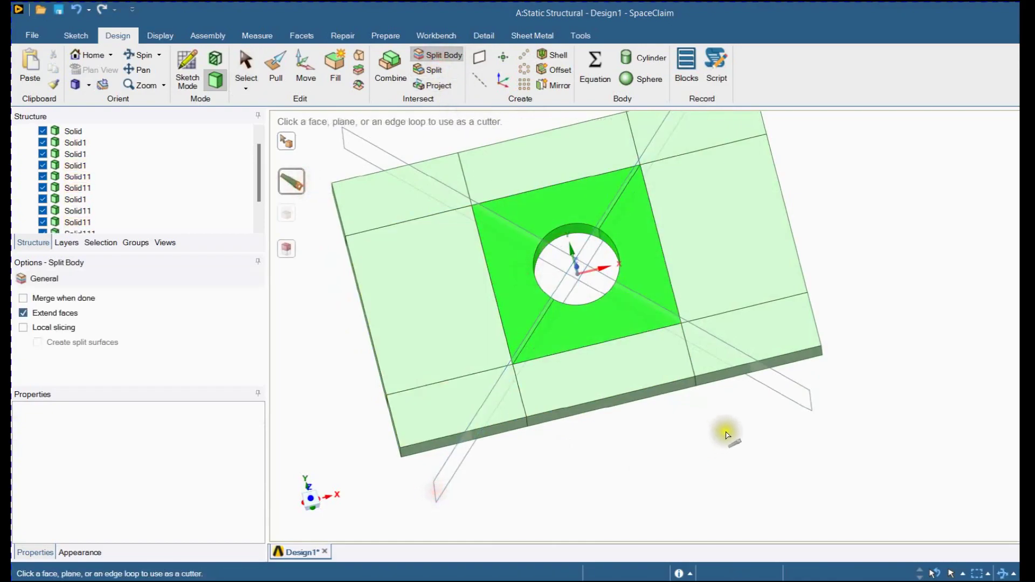
pyautogui.click(787, 405)
pyautogui.click(654, 491)
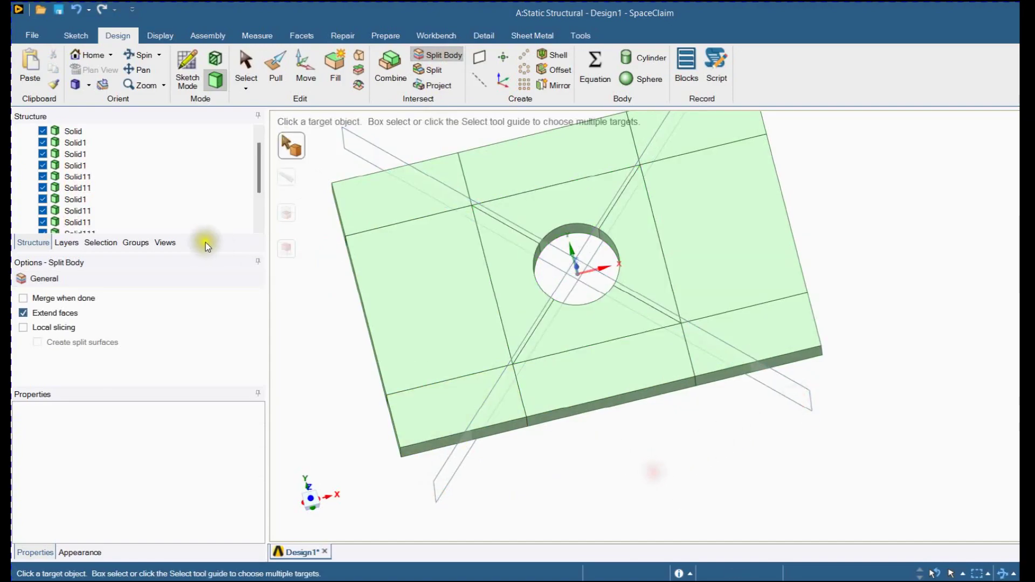
pyautogui.press('Escape')
# Delete the two diagonal planes used for the split
pyautogui.scroll(-2, 83, 218)
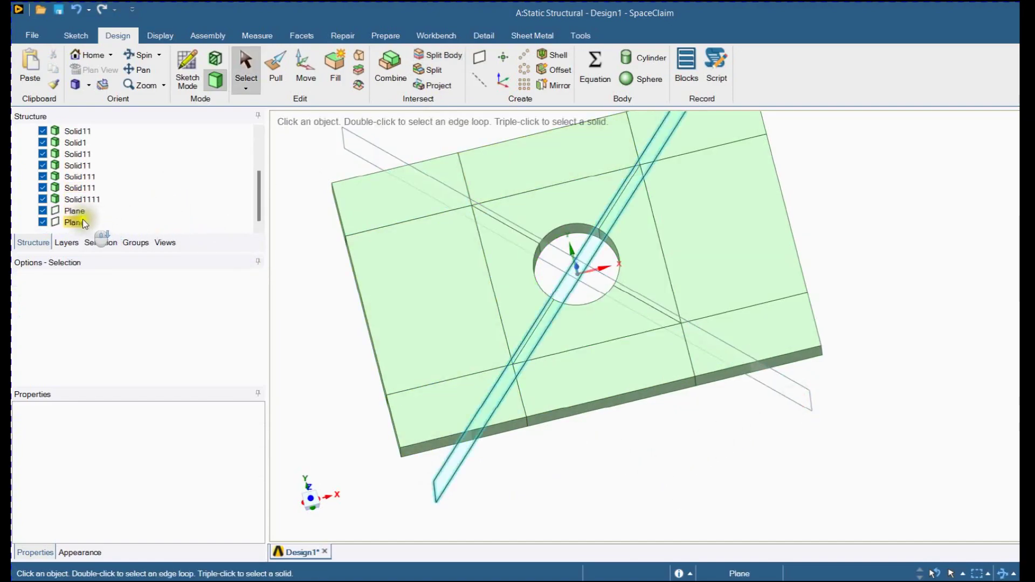
pyautogui.click(79, 214)
pyautogui.keyDown('ctrl'); pyautogui.click(81, 222); pyautogui.keyUp('ctrl')
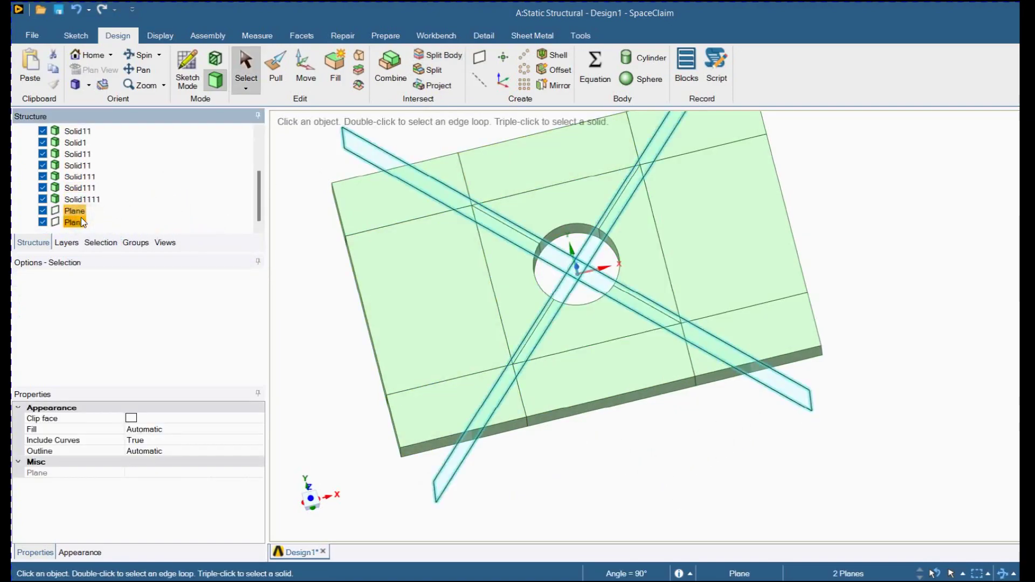
pyautogui.press('Delete')
# Enable topology sharing between the bodies of the Design1 component
pyautogui.scroll(5, 81, 217)
pyautogui.click(66, 131)
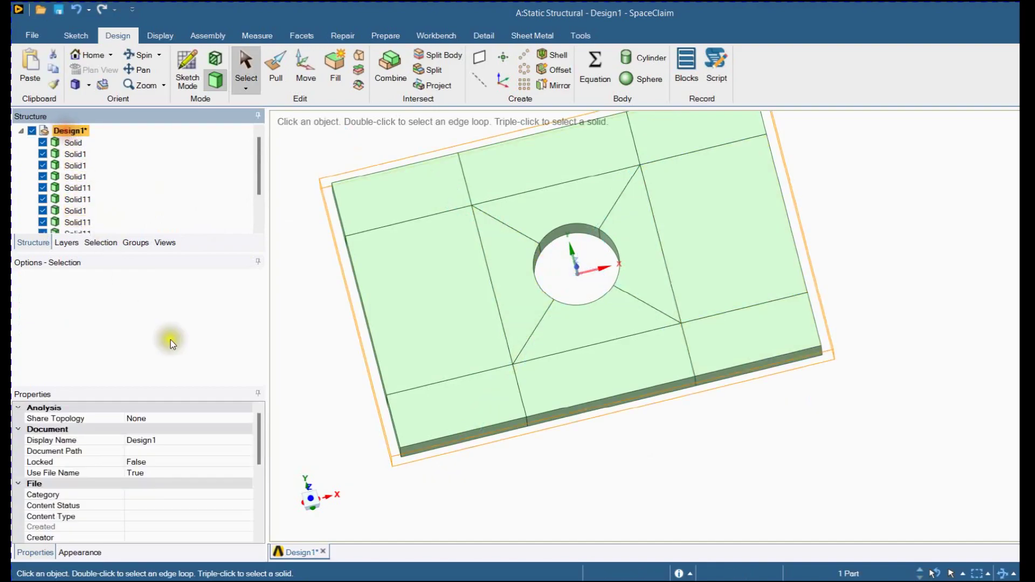
pyautogui.click(241, 418)
pyautogui.click(245, 418)
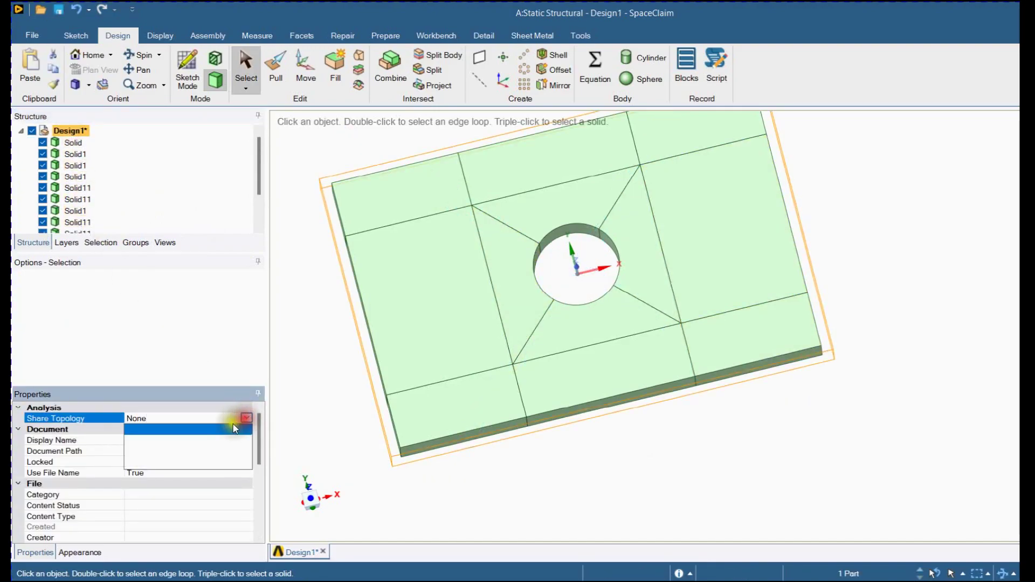
pyautogui.click(141, 452)
pyautogui.click(333, 402)
# Orient the partitioned plate to face the XY plane and open the static structural model in Mechanical
pyautogui.scroll(-1, 492, 468)
pyautogui.moveTo(492, 467); pyautogui.dragTo(459, 482, button='middle')
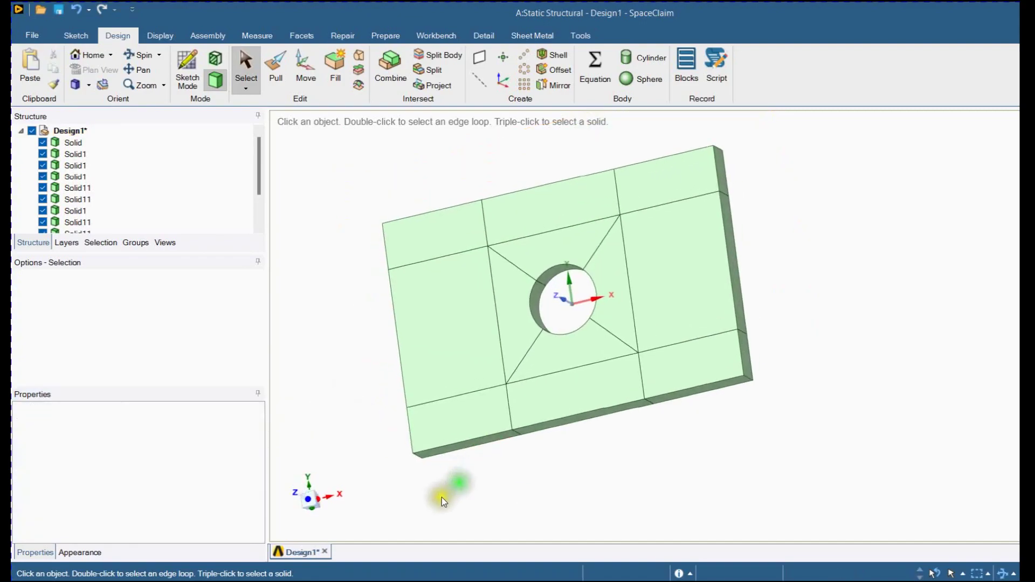
pyautogui.click(307, 498)
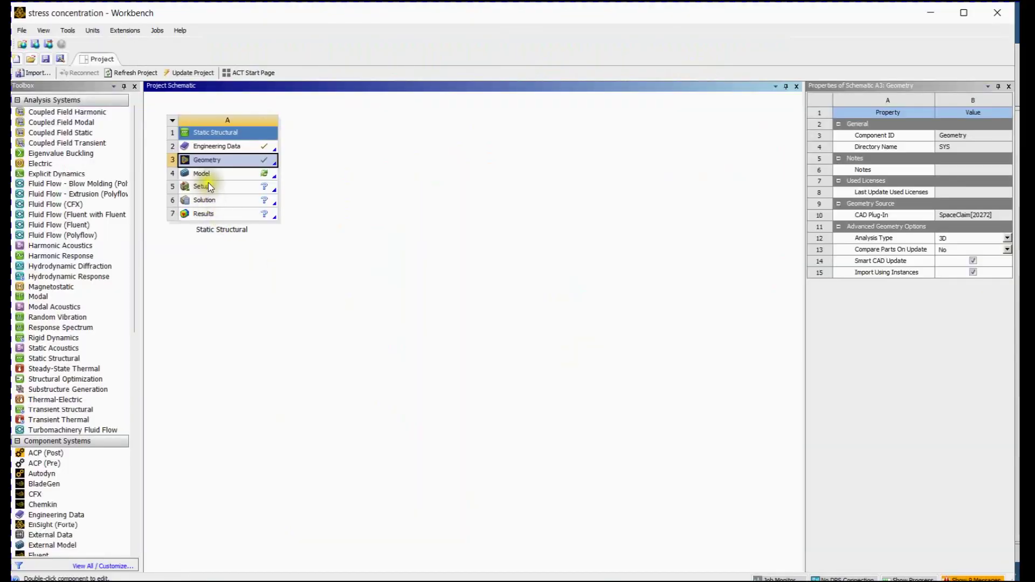
pyautogui.doubleClick(210, 178)
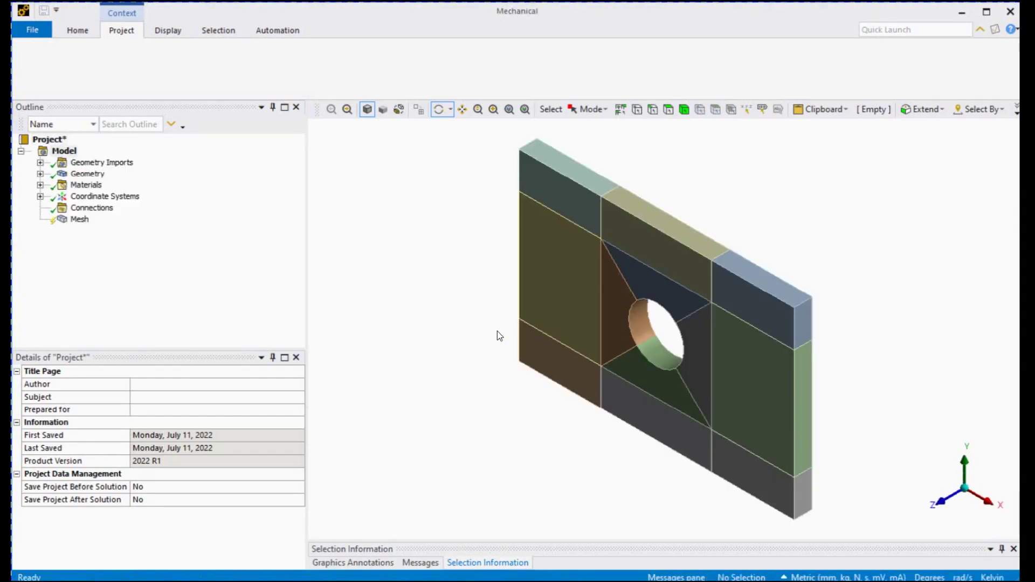
# Add a mesh method scoped to all bodies of the plate and set it to MultiZone
pyautogui.click(80, 220)
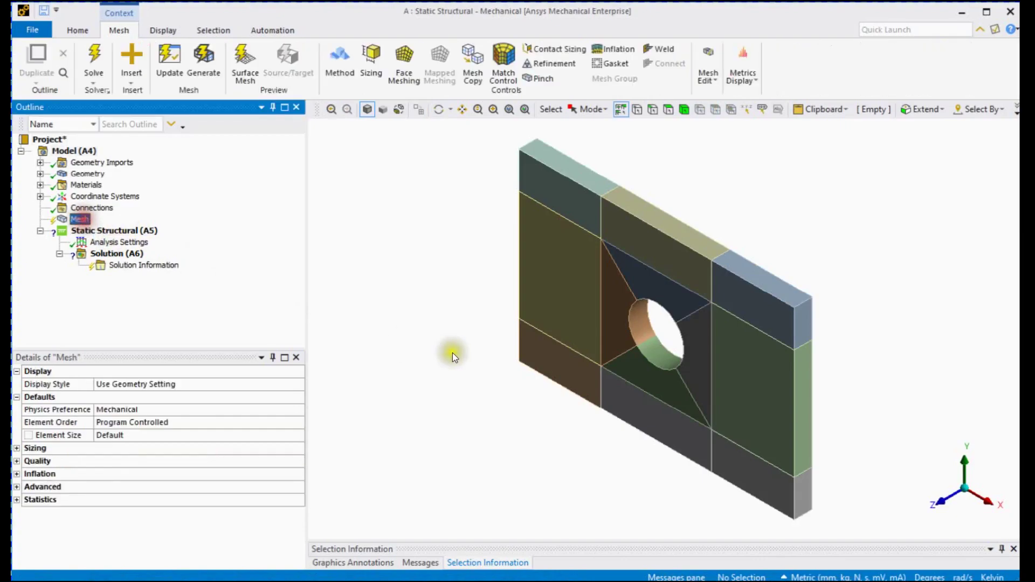
pyautogui.click(951, 503)
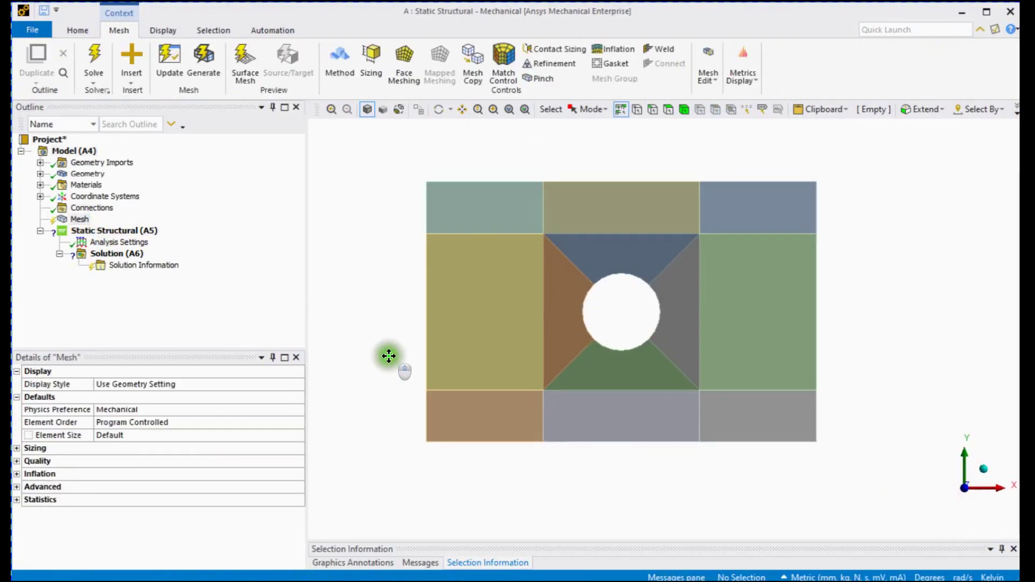
pyautogui.rightClick(383, 274)
pyautogui.click(418, 467)
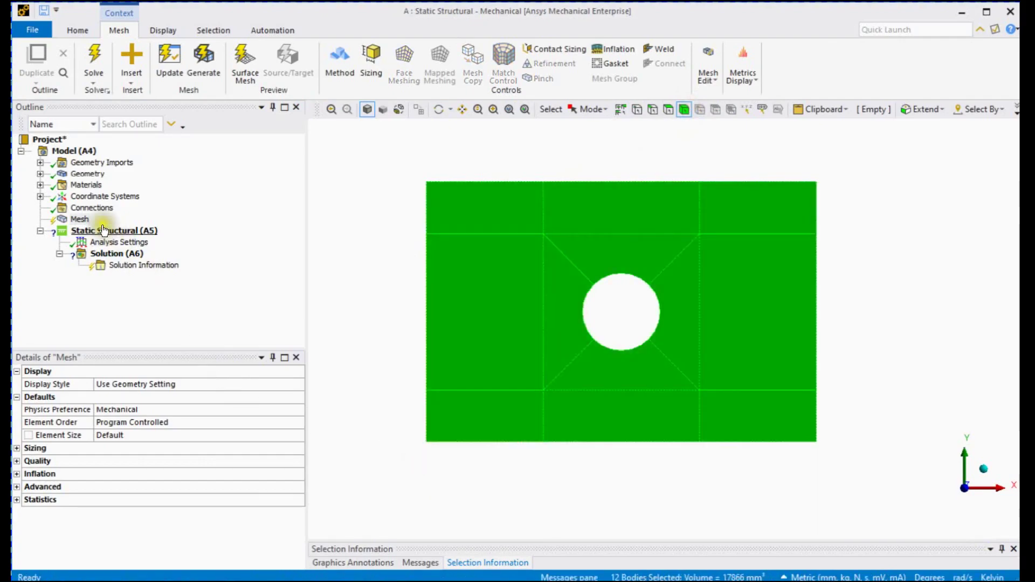
pyautogui.rightClick(80, 219)
pyautogui.moveTo(120, 227)
pyautogui.click(262, 232)
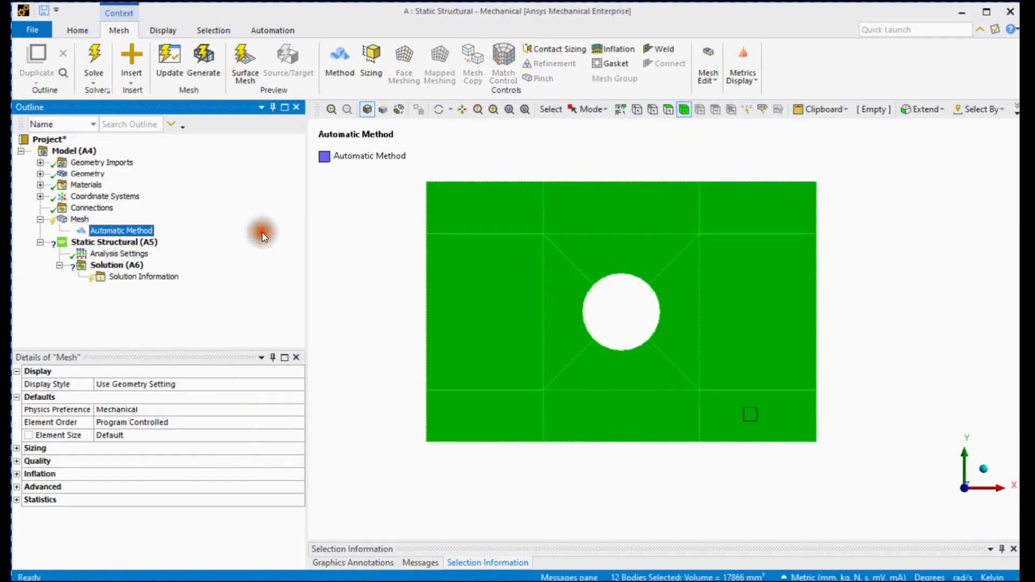
pyautogui.click(296, 435)
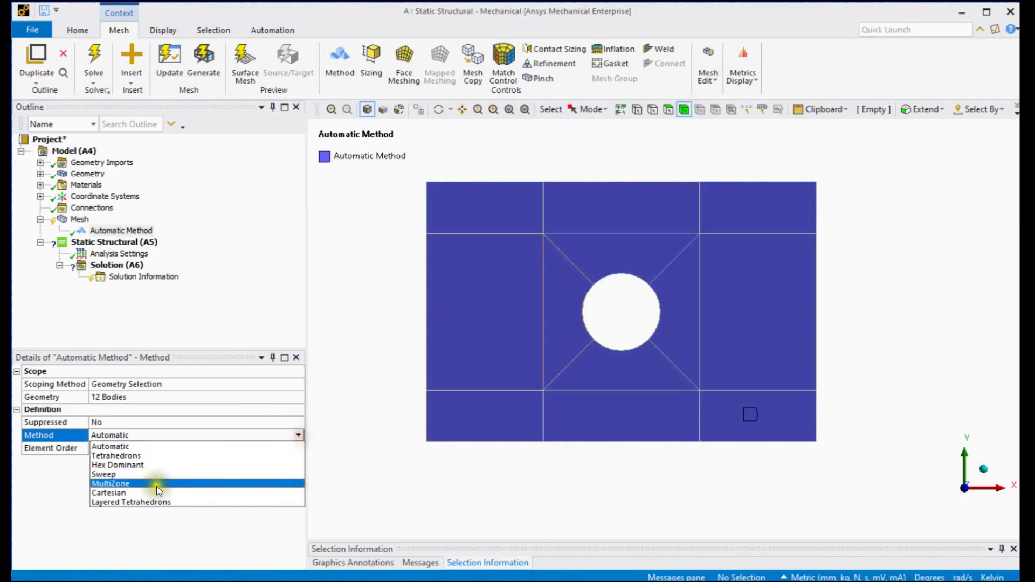
pyautogui.click(151, 486)
# Insert an edge sizing on all edges matching the length of the central block's left vertical edge
pyautogui.click(381, 296)
pyautogui.keyDown('ctrl'); pyautogui.moveTo(381, 297); pyautogui.dragTo(384, 297, button='middle'); pyautogui.keyUp('ctrl')
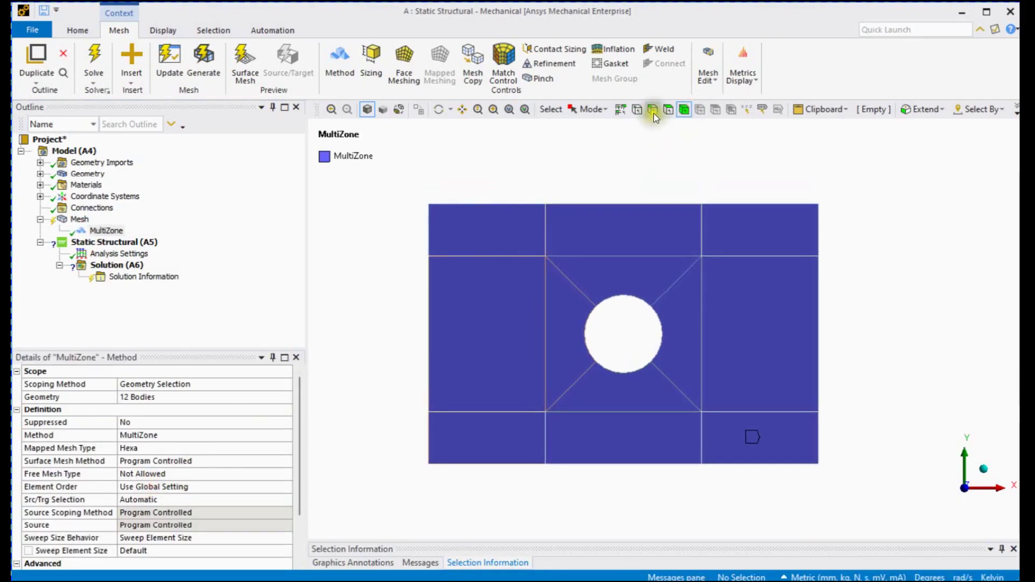
pyautogui.click(552, 289)
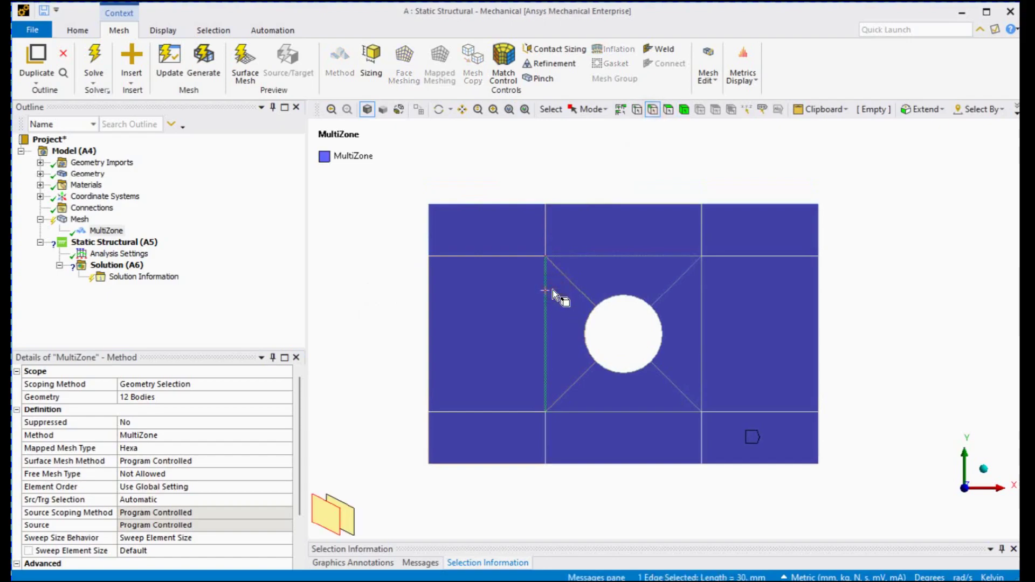
pyautogui.click(923, 110)
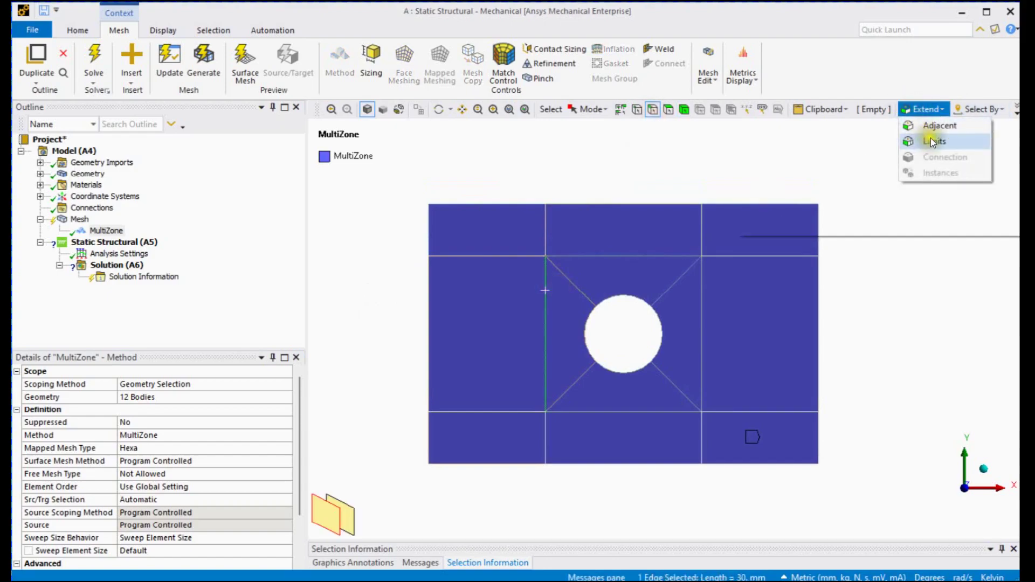
pyautogui.click(981, 110)
pyautogui.click(984, 110)
pyautogui.moveTo(975, 158)
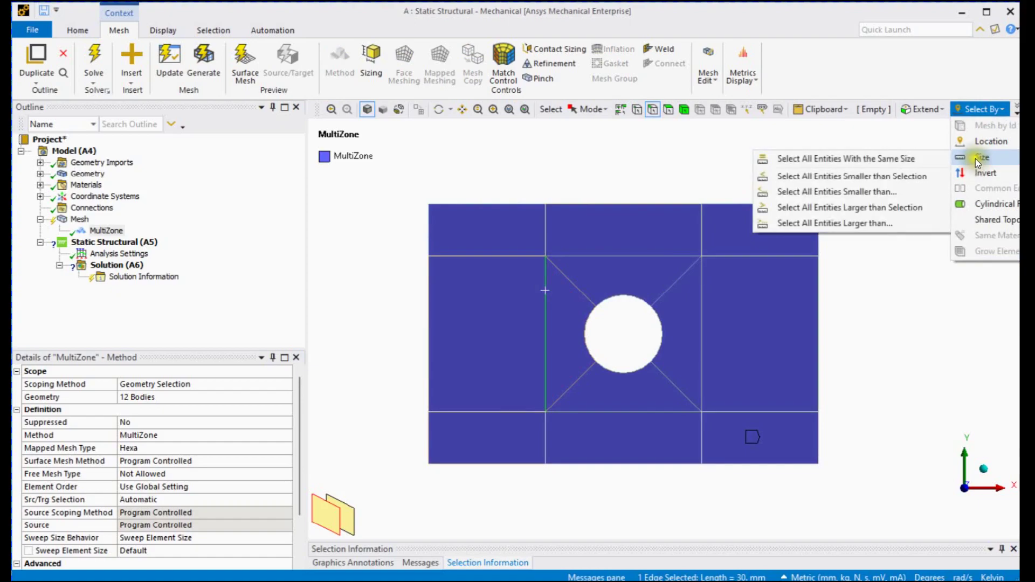
pyautogui.click(914, 163)
pyautogui.scroll(-2, 470, 192)
pyautogui.rightClick(392, 197)
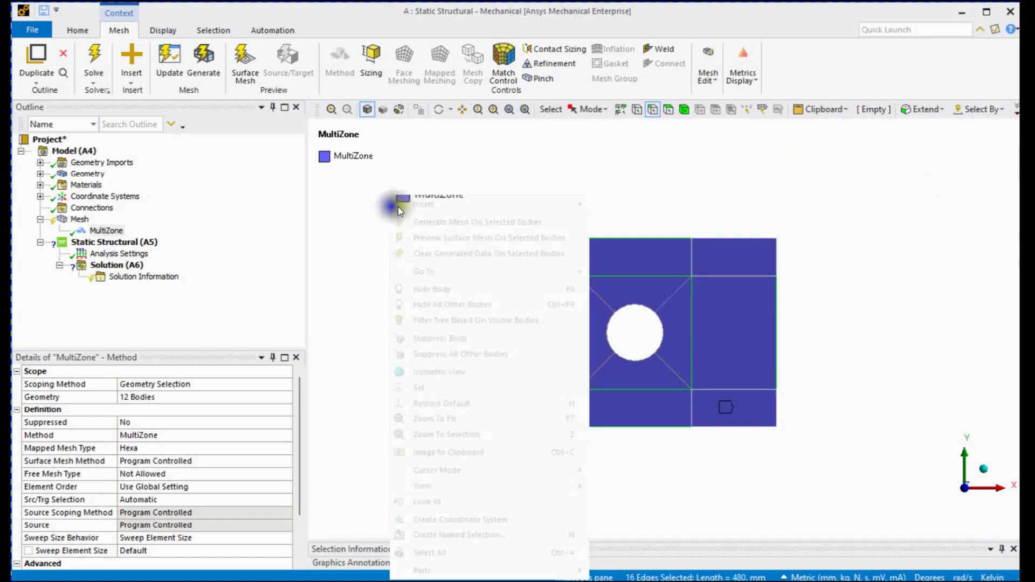
pyautogui.moveTo(423, 204)
pyautogui.click(616, 205)
# Define the first edge sizing by number of divisions, with 16 divisions and hard behavior
pyautogui.click(147, 434)
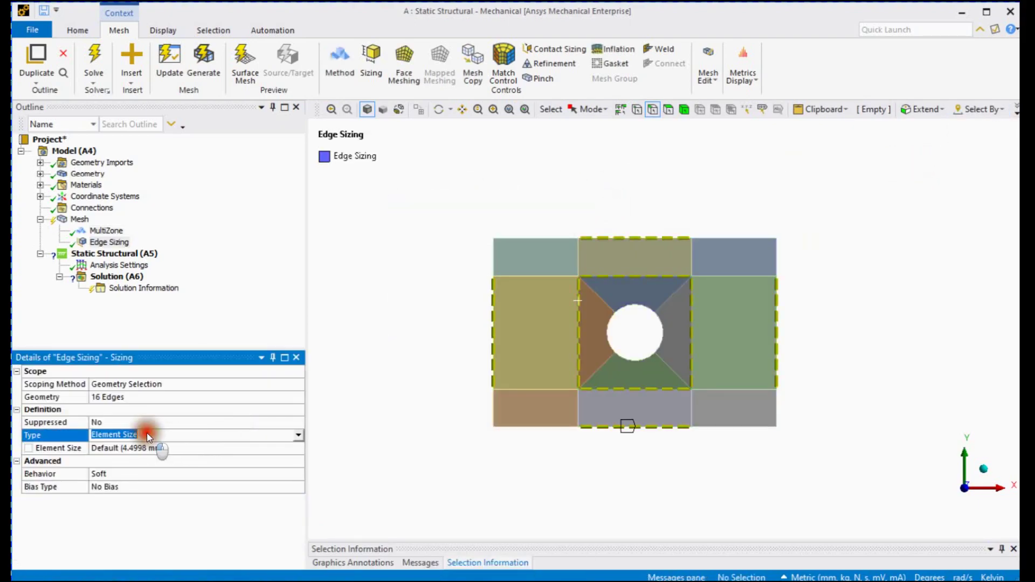
pyautogui.click(148, 445)
pyautogui.click(138, 448)
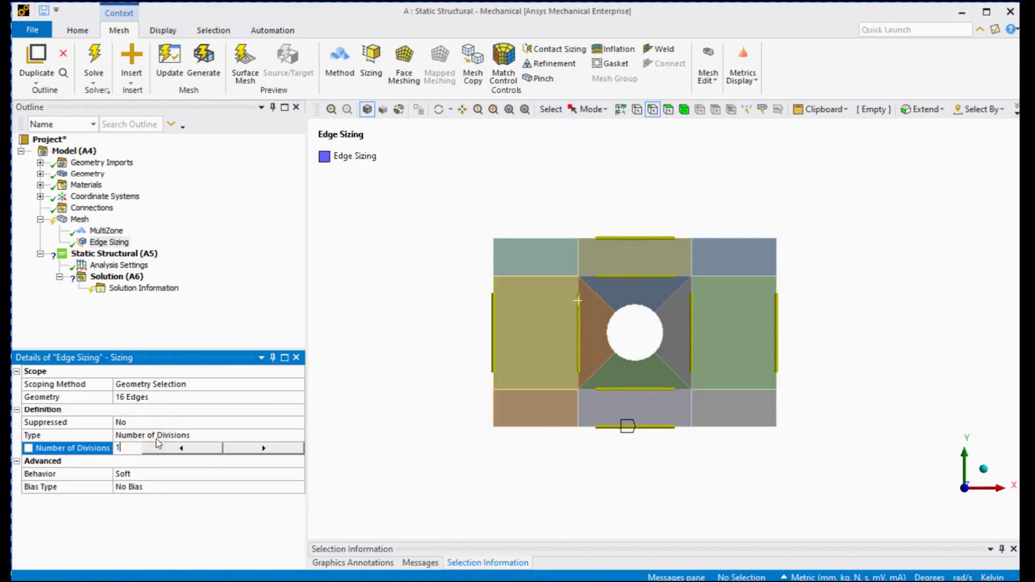
pyautogui.write('6')
pyautogui.press('Return')
pyautogui.doubleClick(155, 477)
# Insert a second edge sizing on all diagonal edges around the hole, selecting them by equal size
pyautogui.keyDown('ctrl'); pyautogui.moveTo(478, 465); pyautogui.dragTo(458, 467, button='middle'); pyautogui.keyUp('ctrl')
pyautogui.click(580, 373)
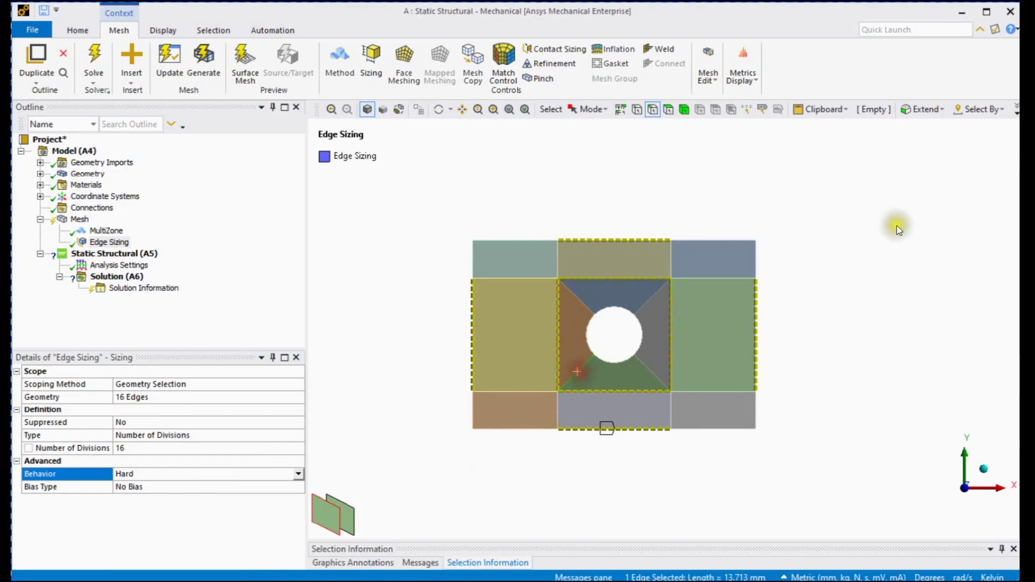
pyautogui.click(979, 109)
pyautogui.moveTo(975, 146)
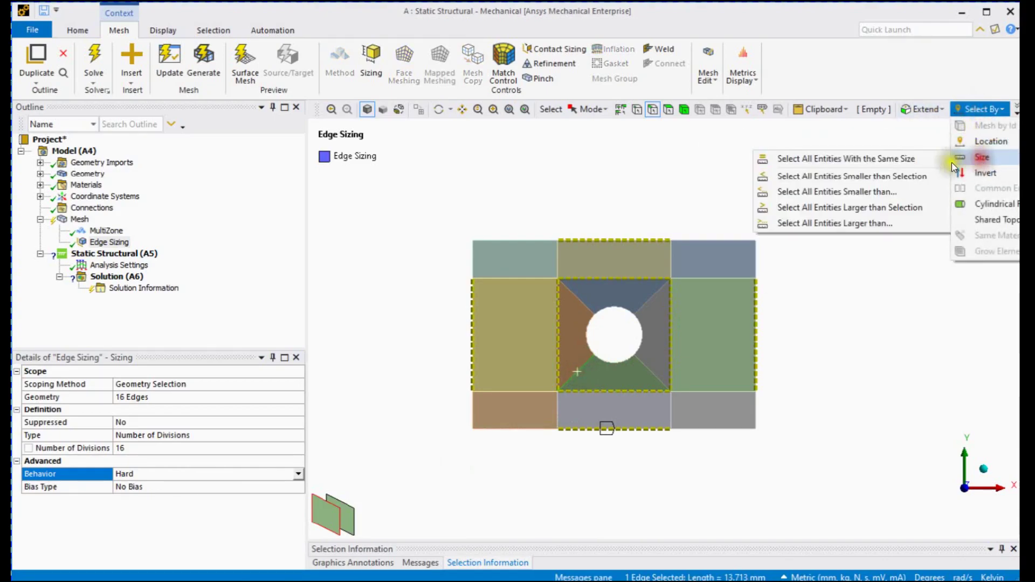
pyautogui.click(919, 162)
pyautogui.rightClick(358, 245)
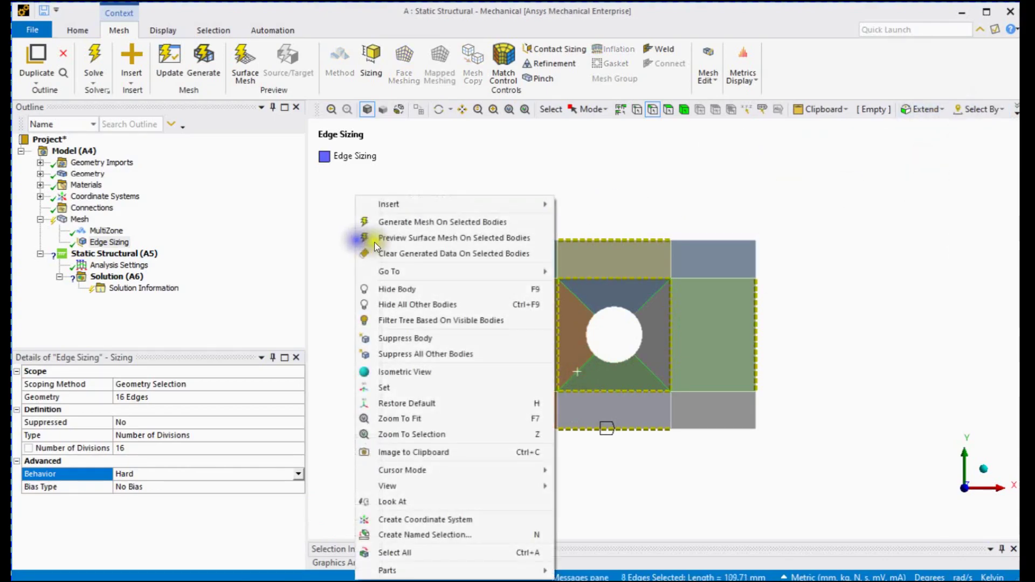
pyautogui.click(405, 204)
pyautogui.click(599, 202)
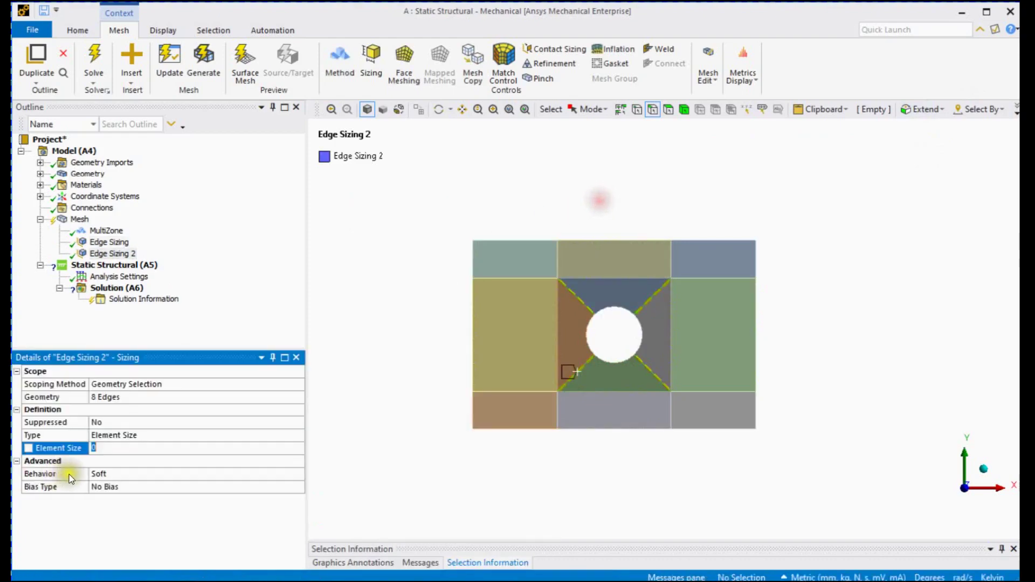
# Define the diagonal edges' sizing by number of divisions, with 6 divisions and hard behavior
pyautogui.doubleClick(115, 438)
pyautogui.click(118, 446)
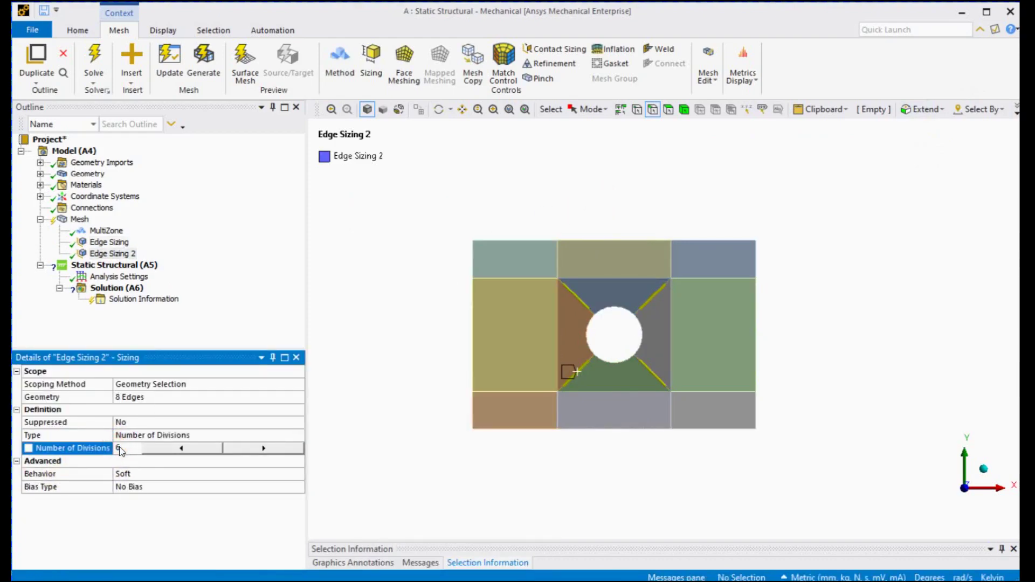
pyautogui.press('Return')
pyautogui.doubleClick(163, 473)
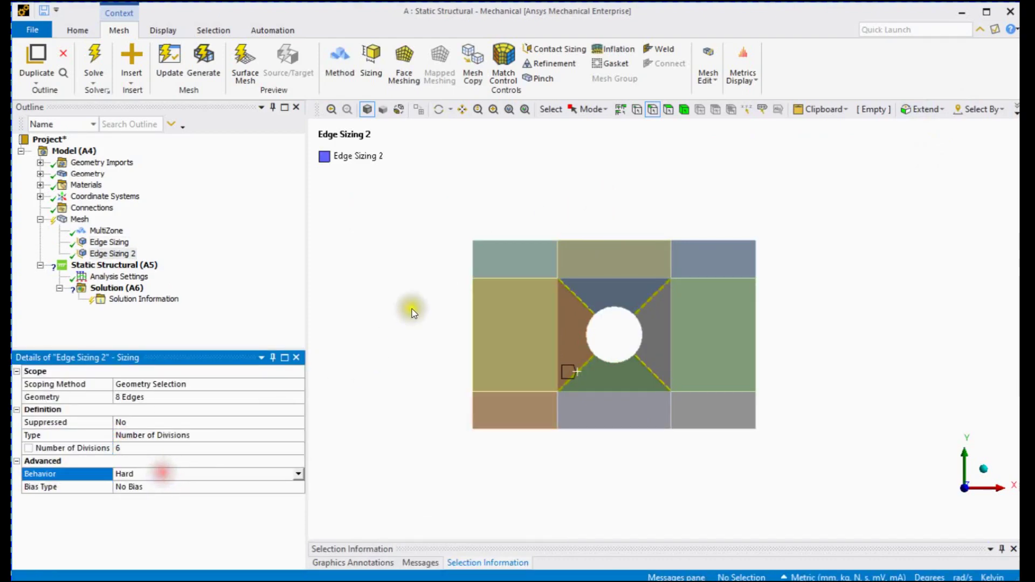
# Insert a third edge sizing on all edges matching the length of the upper-left block's top edge
pyautogui.scroll(2, 415, 296)
pyautogui.keyDown('ctrl'); pyautogui.moveTo(416, 296); pyautogui.dragTo(450, 288, button='middle'); pyautogui.keyUp('ctrl')
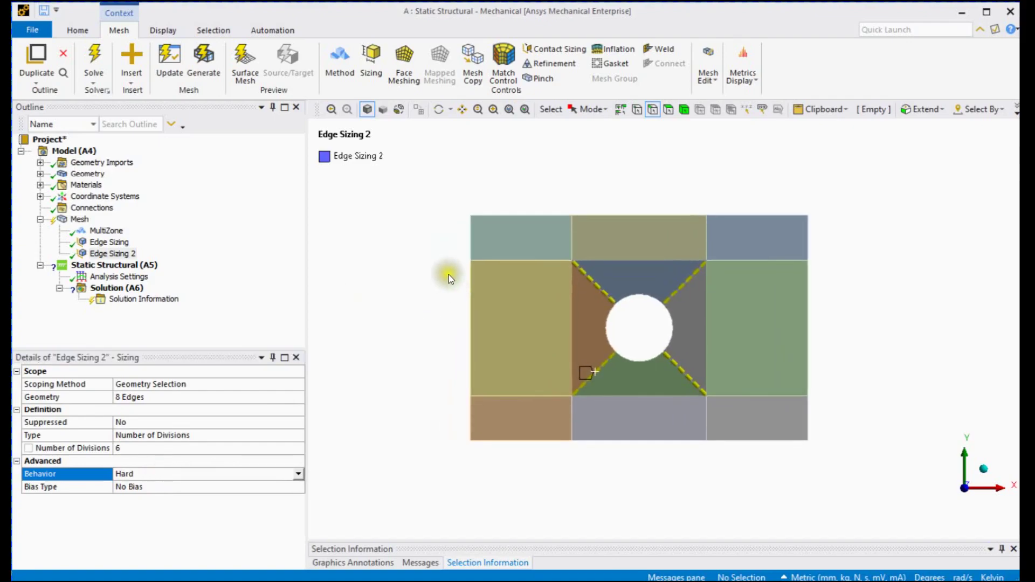
pyautogui.click(512, 215)
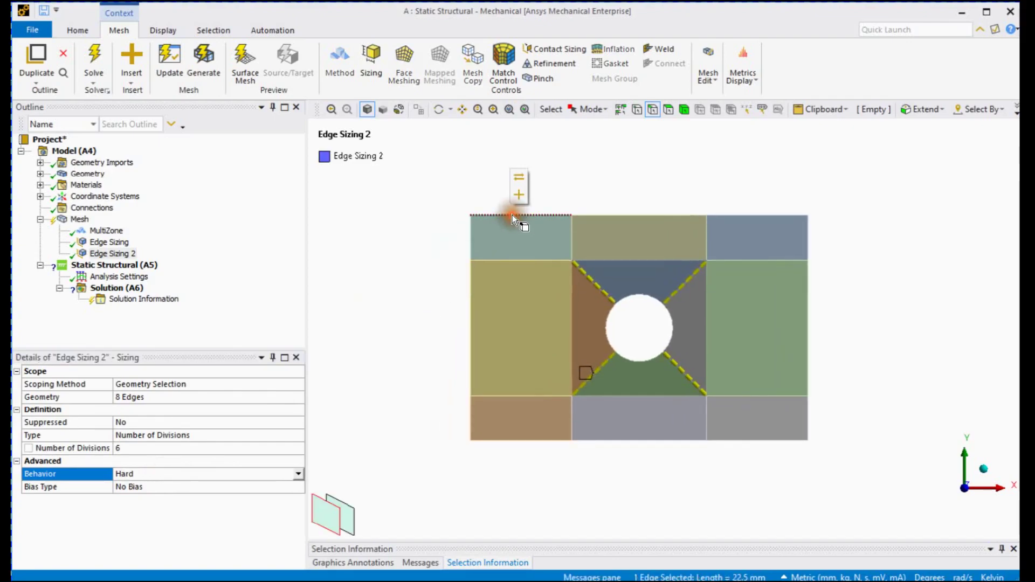
pyautogui.click(980, 110)
pyautogui.moveTo(982, 160)
pyautogui.click(923, 162)
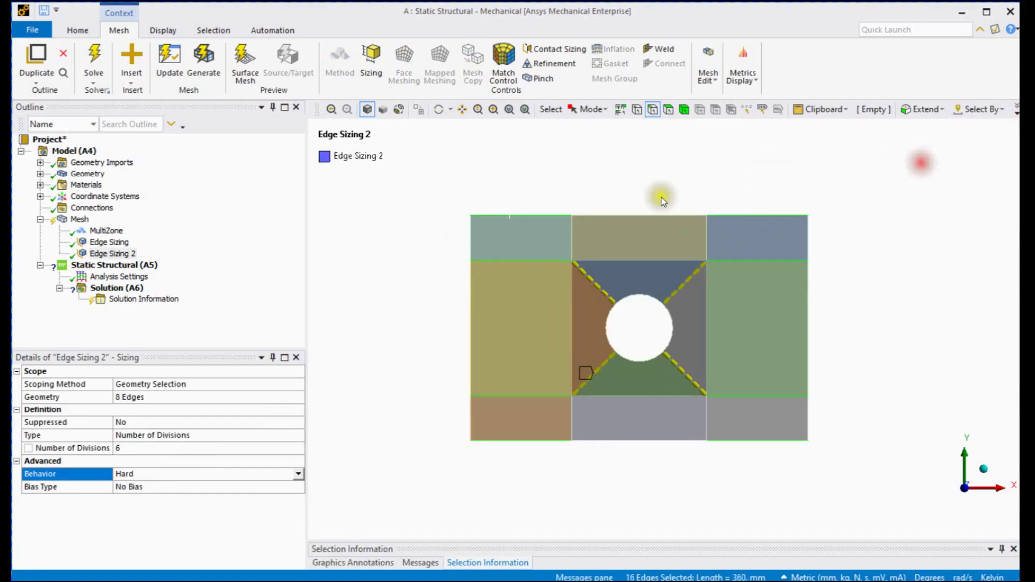
pyautogui.rightClick(319, 286)
pyautogui.moveTo(390, 208)
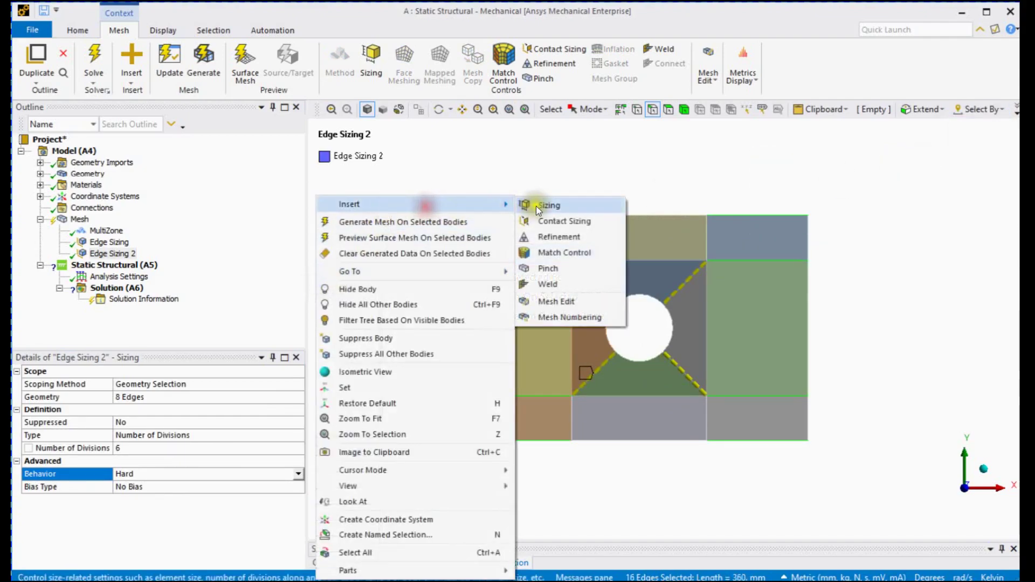
pyautogui.click(531, 204)
# Define the third edge sizing by number of divisions, with 8 divisions and hard behavior
pyautogui.click(154, 436)
pyautogui.click(135, 449)
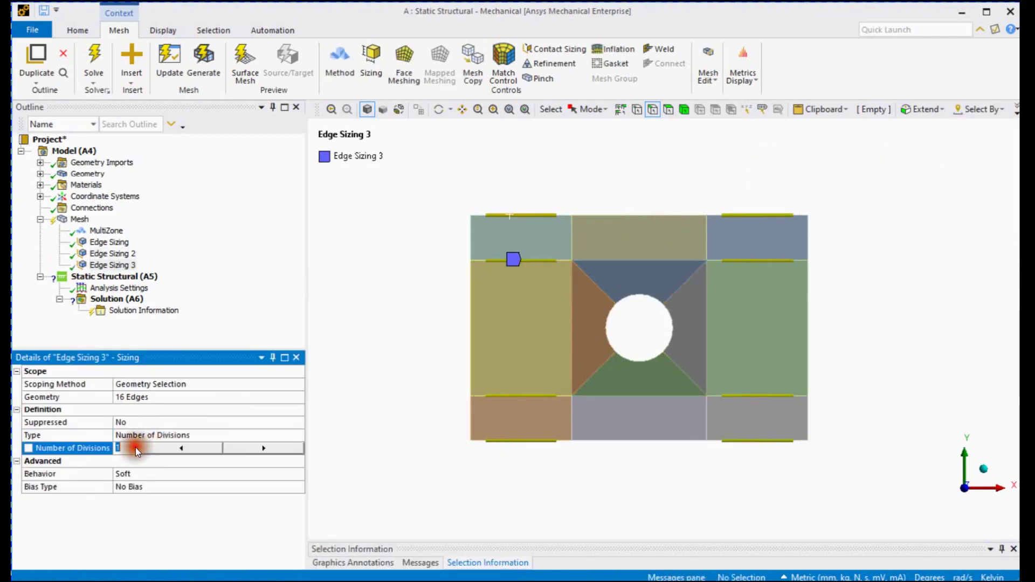
pyautogui.write('8')
pyautogui.press('Return')
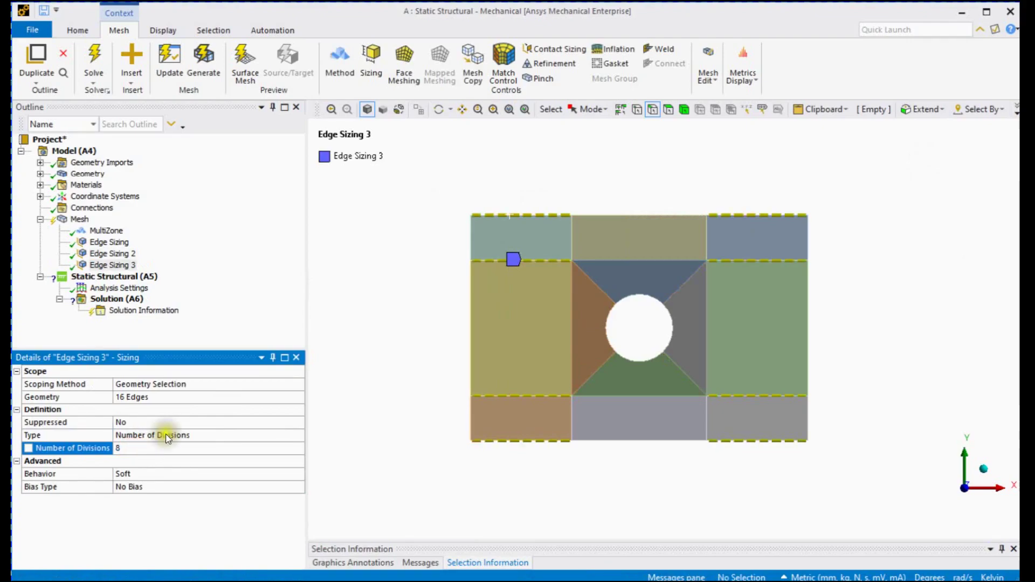
pyautogui.click(153, 474)
pyautogui.click(159, 495)
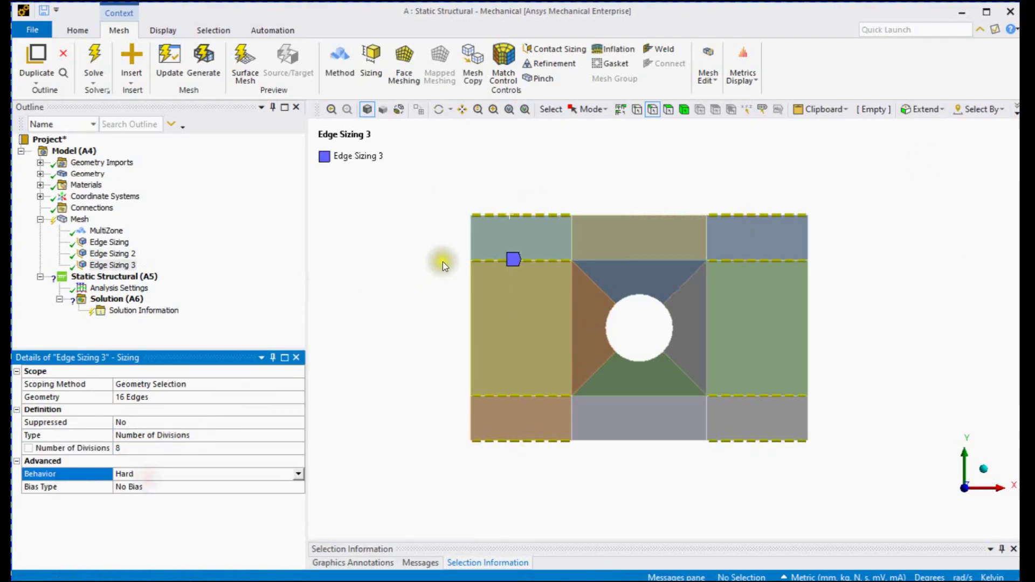
# Insert a fourth edge sizing on all edges the same size as the upper-left block's outer vertical edge
pyautogui.click(470, 237)
pyautogui.click(980, 109)
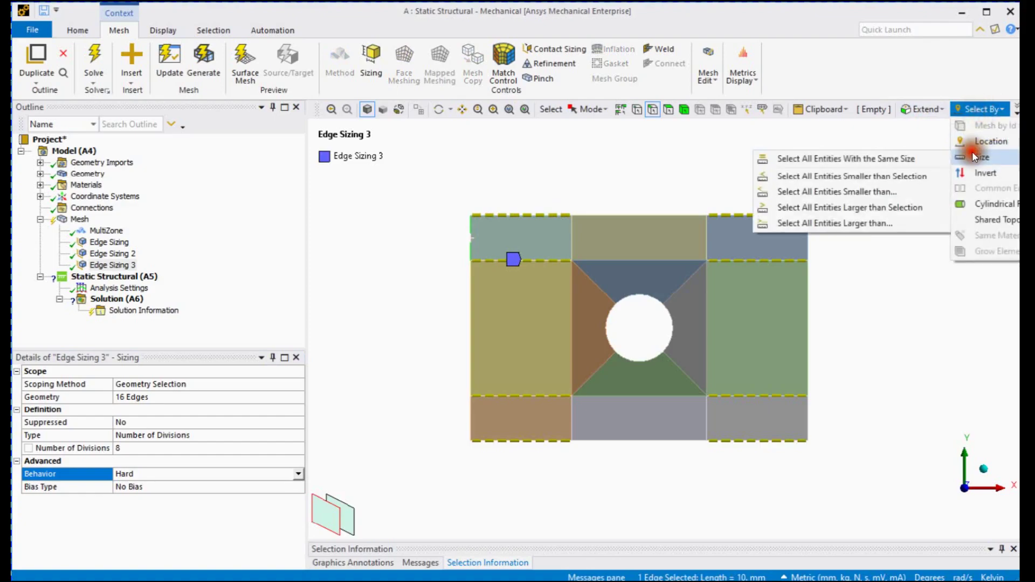
pyautogui.click(931, 157)
pyautogui.rightClick(378, 216)
pyautogui.click(452, 204)
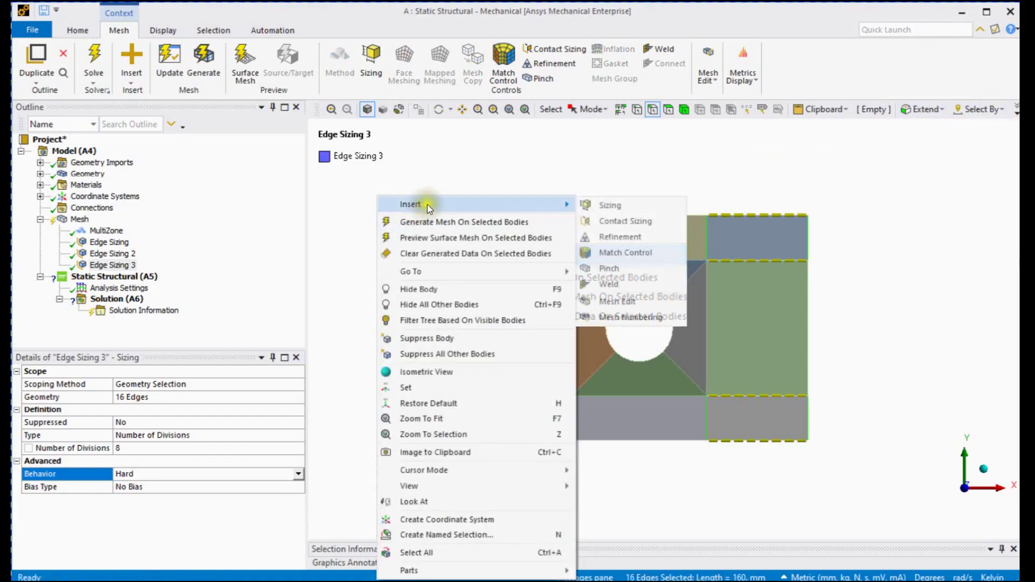
pyautogui.click(636, 212)
# Define the fourth edge sizing by number of divisions, with 4 divisions and hard behavior
pyautogui.doubleClick(104, 435)
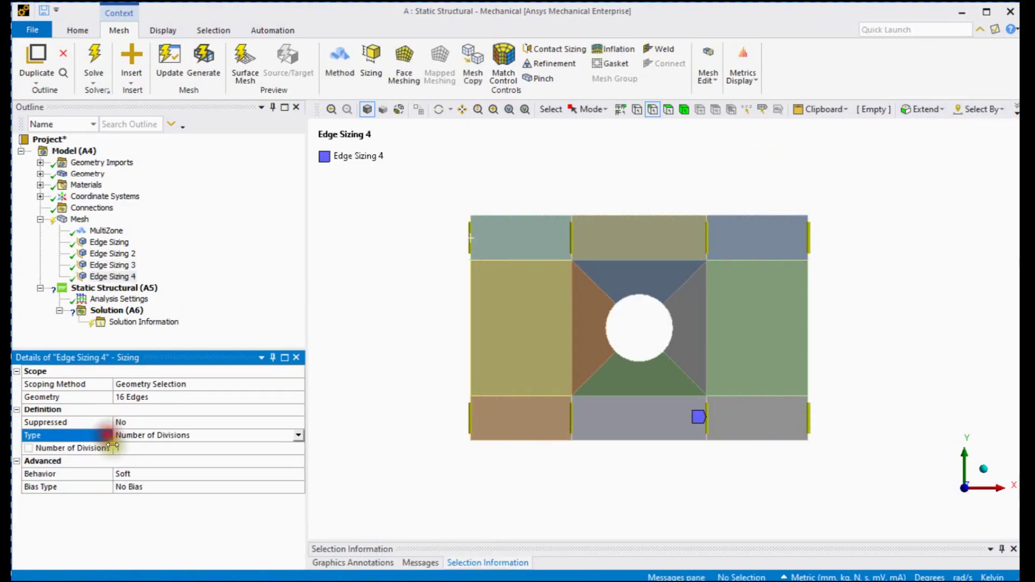
pyautogui.click(122, 449)
pyautogui.write('4')
pyautogui.press('Return')
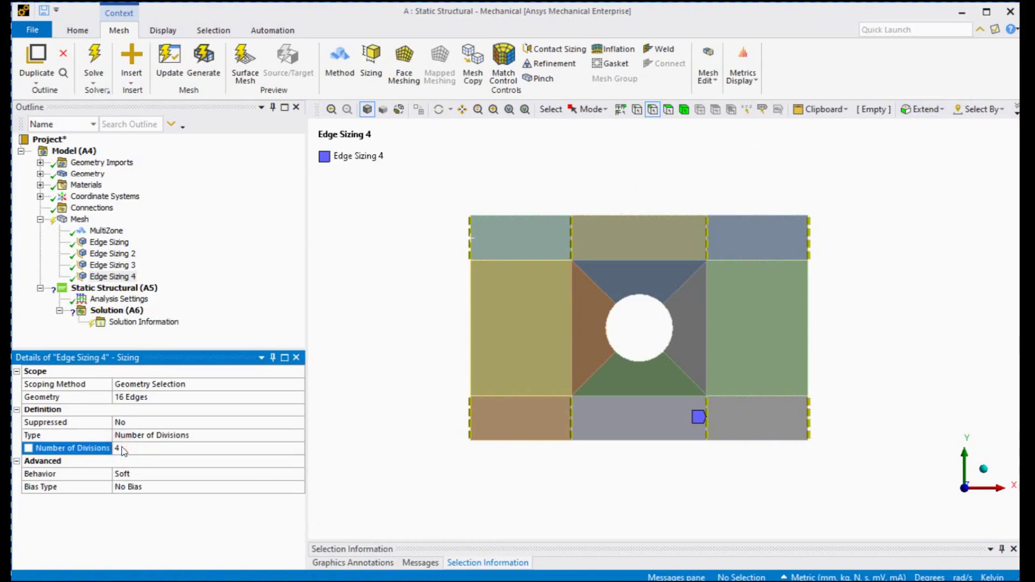
pyautogui.doubleClick(138, 474)
pyautogui.click(391, 327)
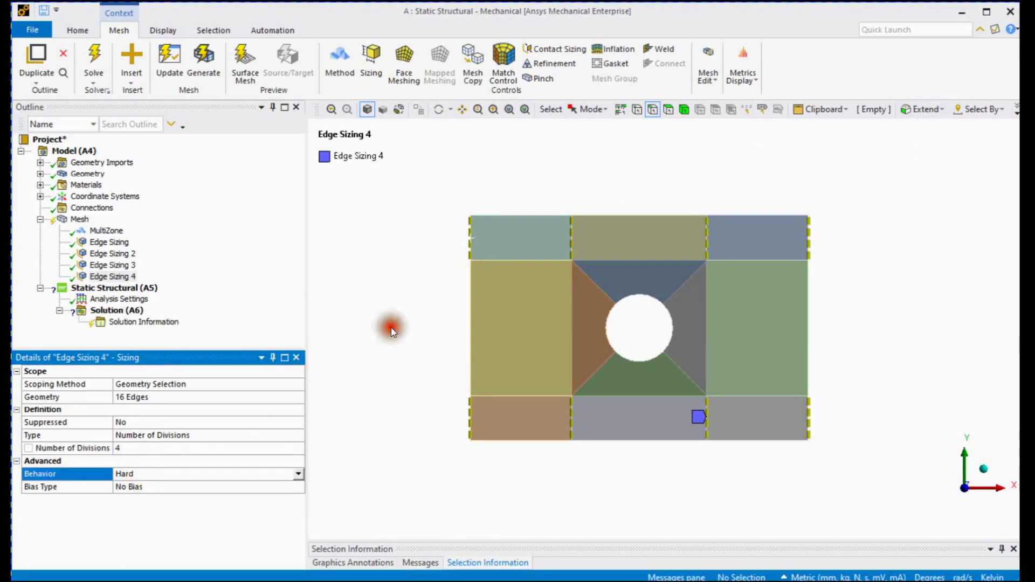
# Review all four edge sizings together on the plate and generate the mesh
pyautogui.keyDown('shift'); pyautogui.click(124, 243); pyautogui.keyUp('shift')
pyautogui.moveTo(449, 303)
pyautogui.keyDown('ctrl'); pyautogui.mouseDown(button='middle')
pyautogui.moveTo(465, 324)
pyautogui.moveTo(451, 312)
pyautogui.mouseUp(button='middle'); pyautogui.keyUp('ctrl')
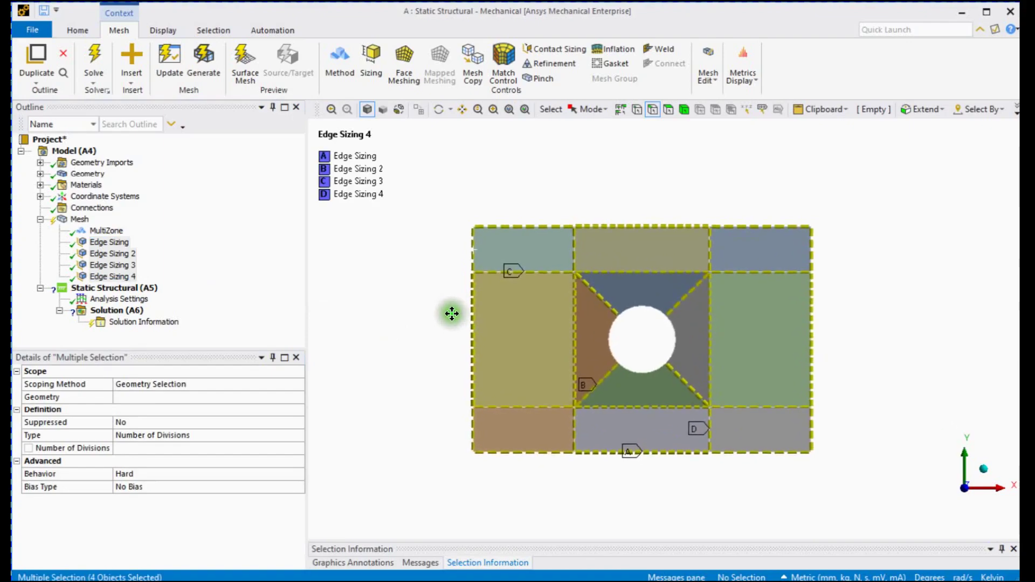
pyautogui.rightClick(79, 218)
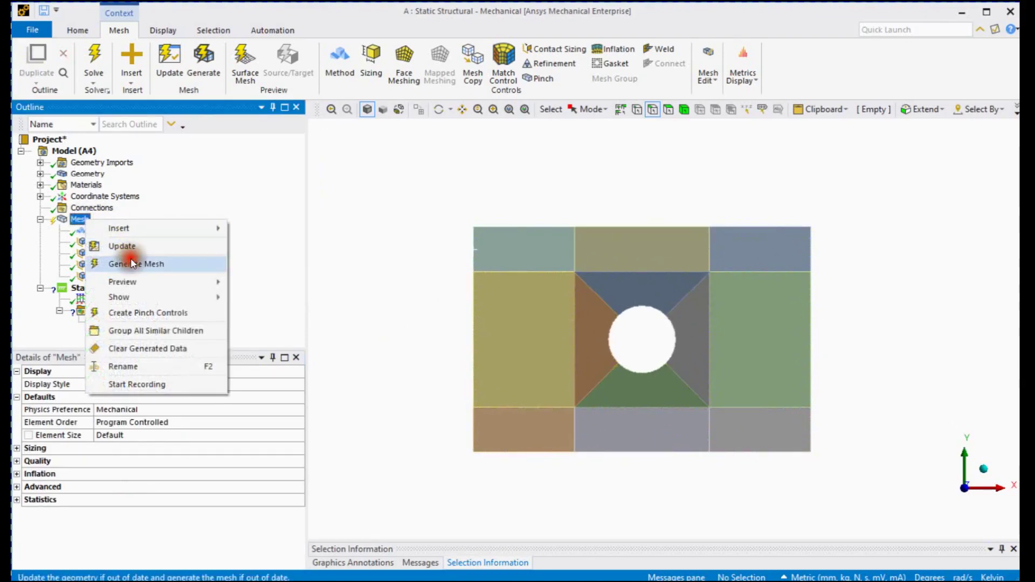
pyautogui.click(131, 263)
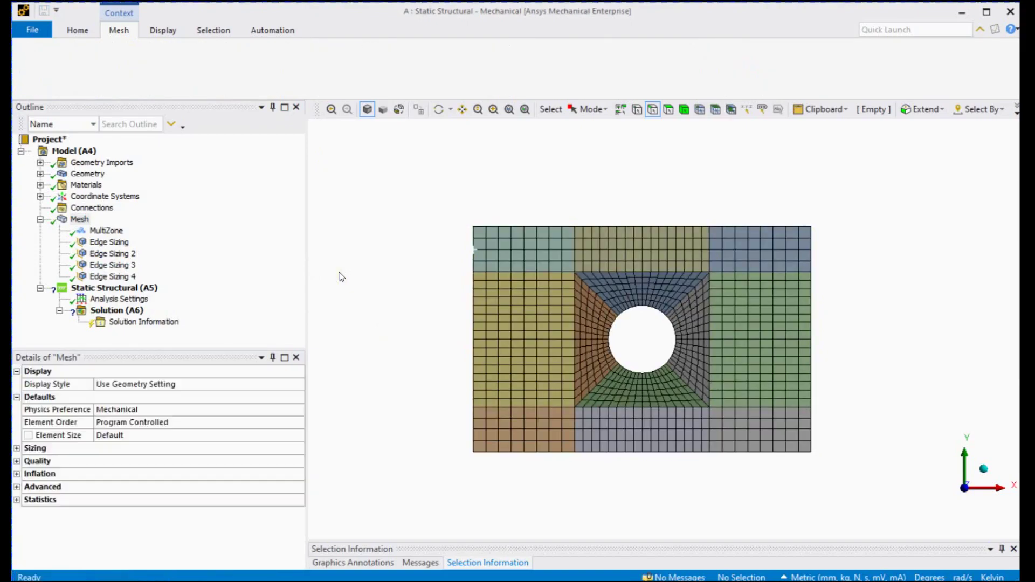
# Insert a remote displacement in the static structural analysis on the three faces of the plate's negative-X end
pyautogui.click(148, 293)
pyautogui.moveTo(355, 296); pyautogui.dragTo(441, 305, button='middle')
pyautogui.click(668, 109)
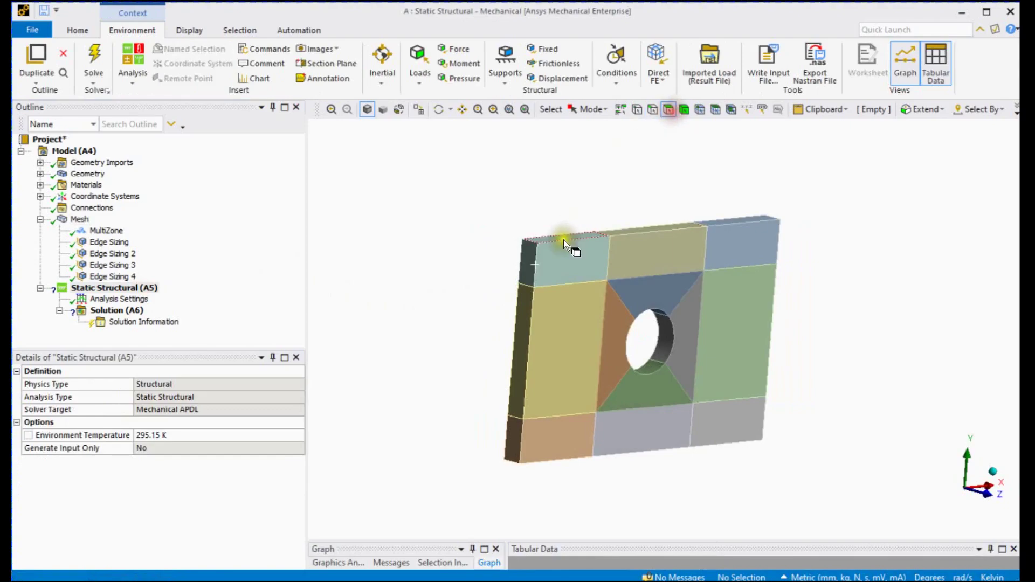
pyautogui.click(530, 263)
pyautogui.keyDown('ctrl'); pyautogui.click(525, 311); pyautogui.keyUp('ctrl')
pyautogui.keyDown('ctrl'); pyautogui.click(521, 443); pyautogui.keyUp('ctrl')
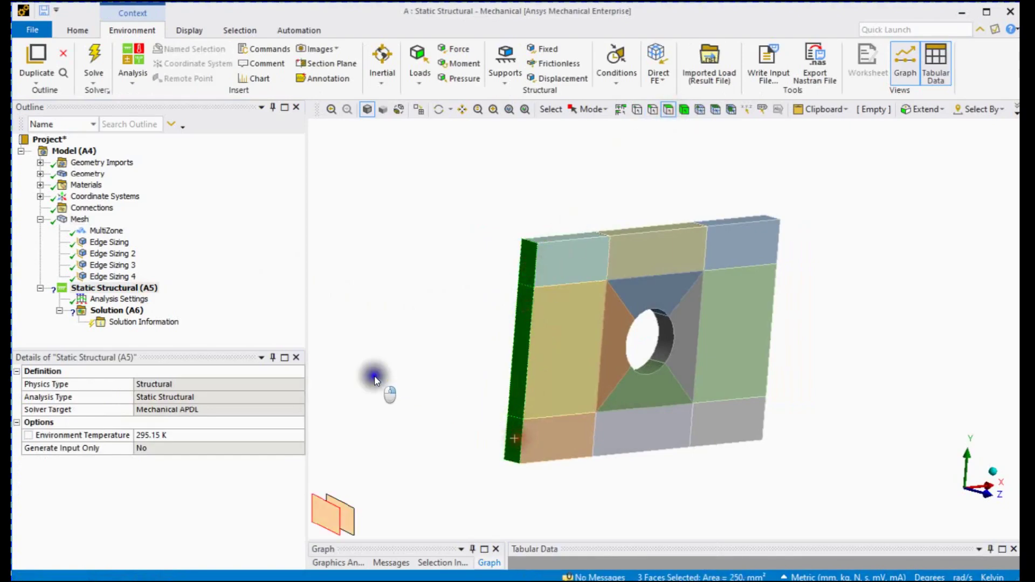
pyautogui.rightClick(373, 374)
pyautogui.moveTo(418, 33)
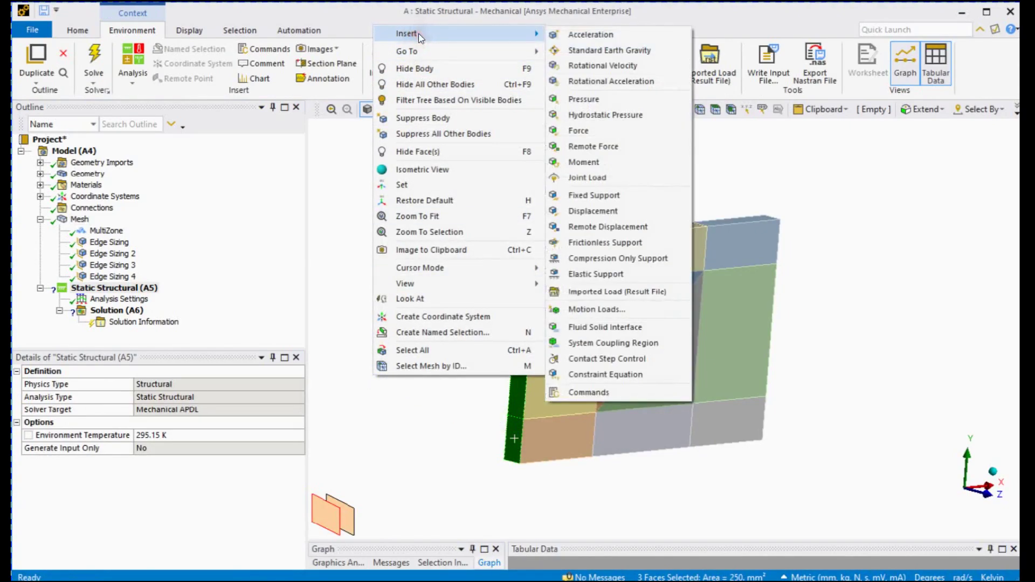
pyautogui.click(607, 227)
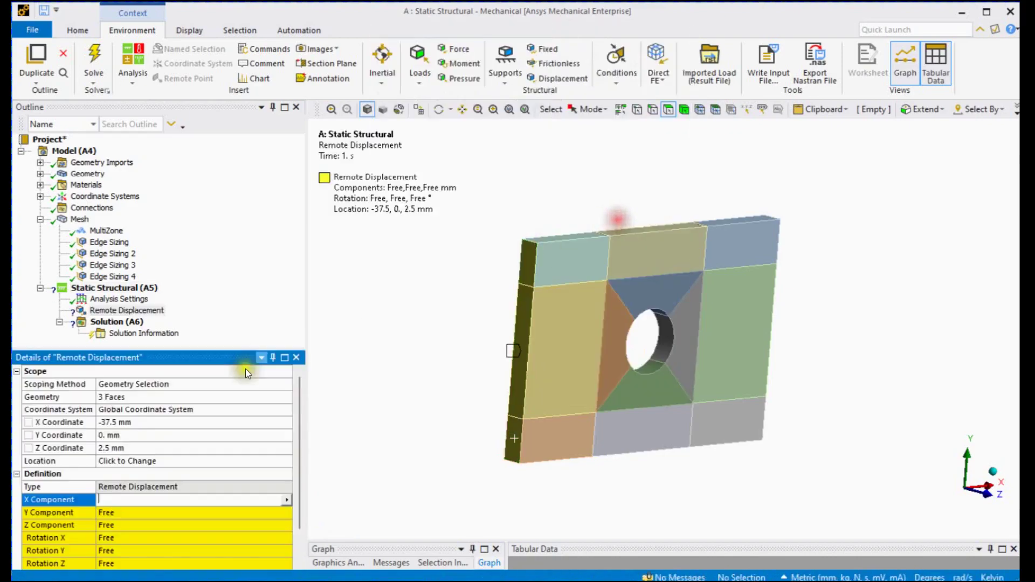
# Set the remote displacement's X, Y and Z components to 0 mm
pyautogui.press('Return')
pyautogui.click(132, 514)
pyautogui.write('0')
pyautogui.press('Return')
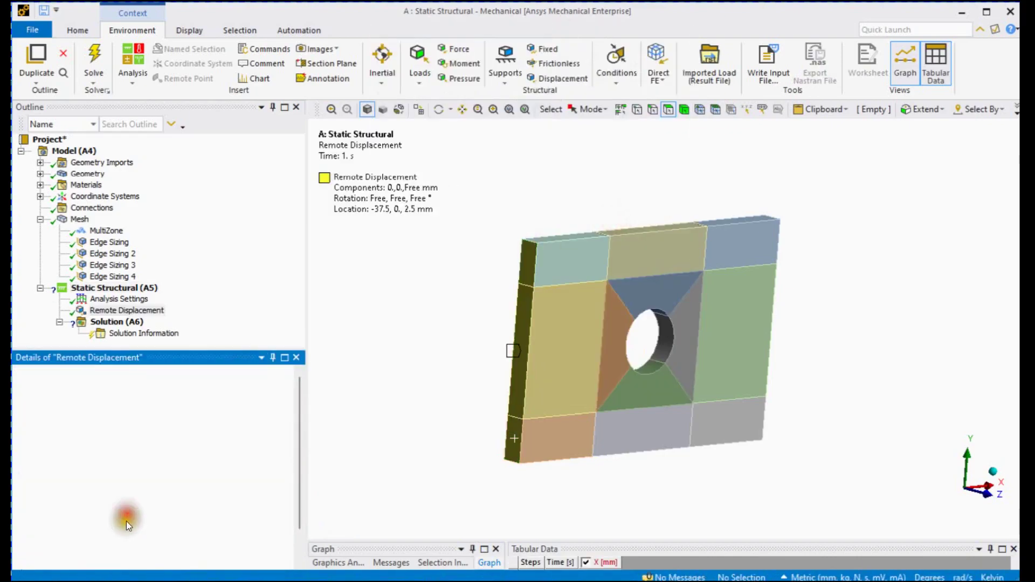
pyautogui.click(126, 522)
pyautogui.write('0')
pyautogui.press('Return')
# Insert a force on the three faces of the plate's positive-X end
pyautogui.moveTo(470, 371); pyautogui.dragTo(334, 342, button='middle')
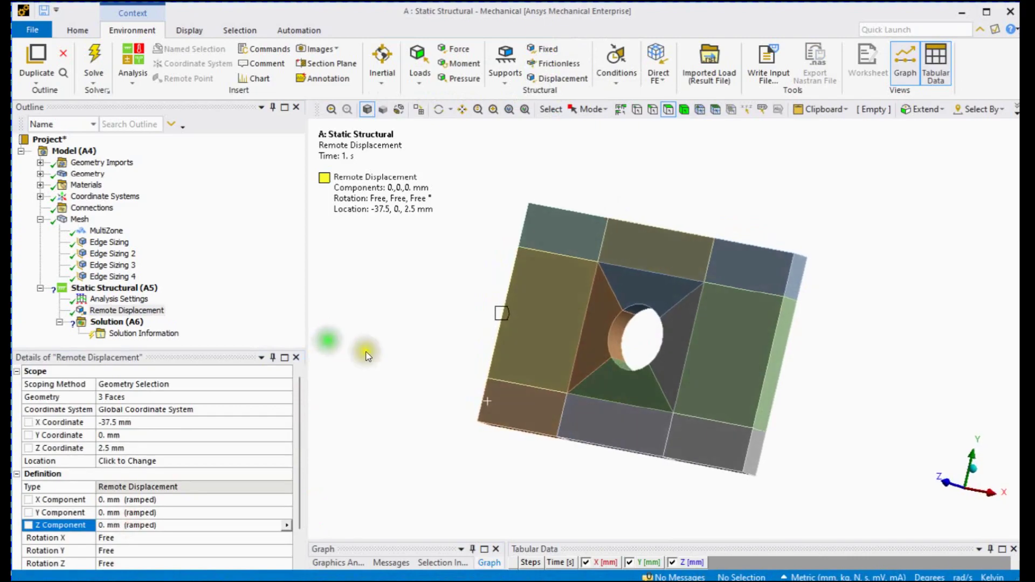
pyautogui.click(761, 447)
pyautogui.keyDown('ctrl'); pyautogui.click(776, 388); pyautogui.keyUp('ctrl')
pyautogui.keyDown('ctrl'); pyautogui.click(797, 281); pyautogui.keyUp('ctrl')
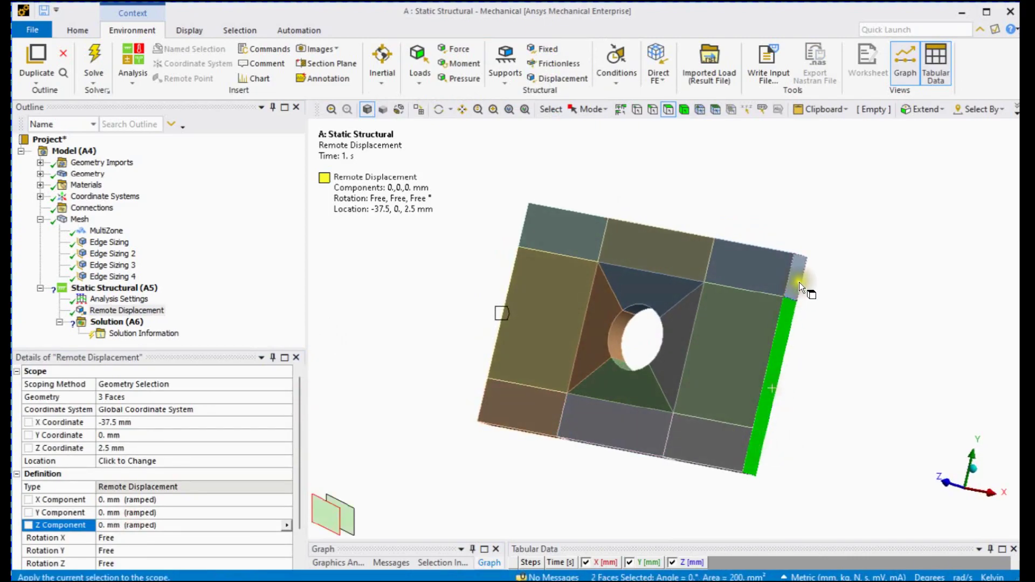
pyautogui.rightClick(388, 347)
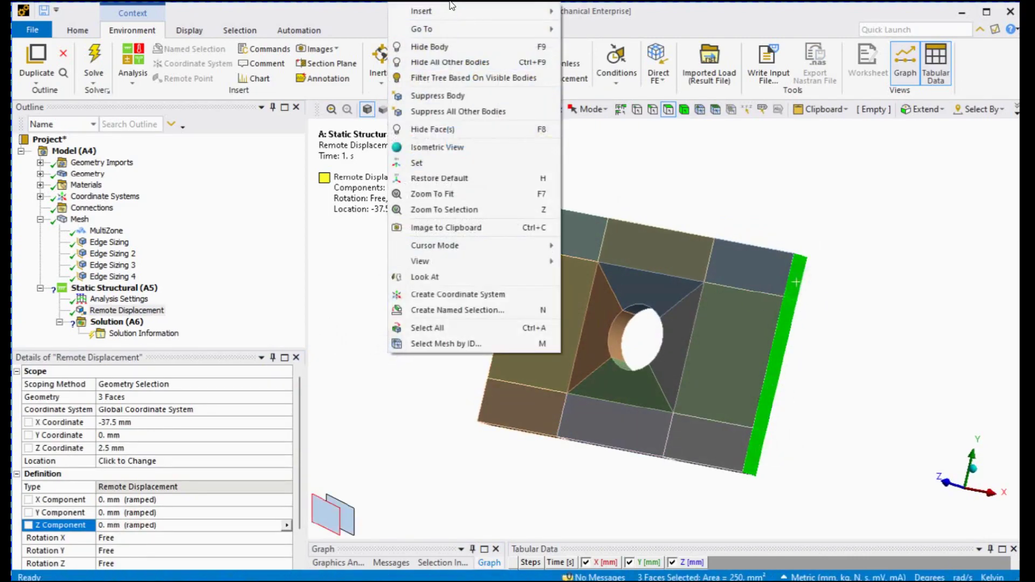
pyautogui.moveTo(454, 5)
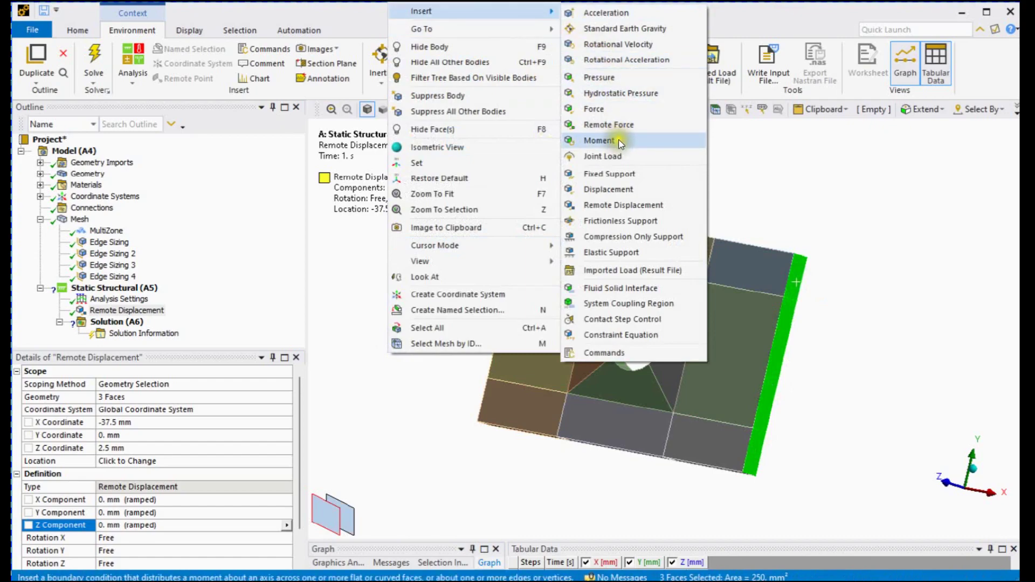
pyautogui.click(617, 115)
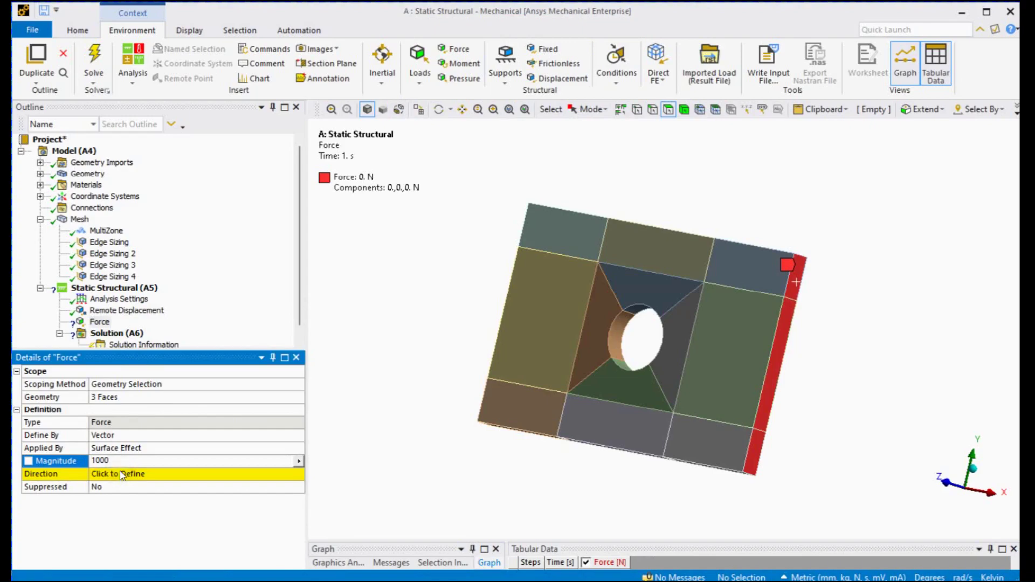
# Set the force magnitude to 1000 N and its direction along the plate's lower middle edge, toward positive X
pyautogui.press('Return')
pyautogui.moveTo(368, 383); pyautogui.dragTo(443, 337, button='middle')
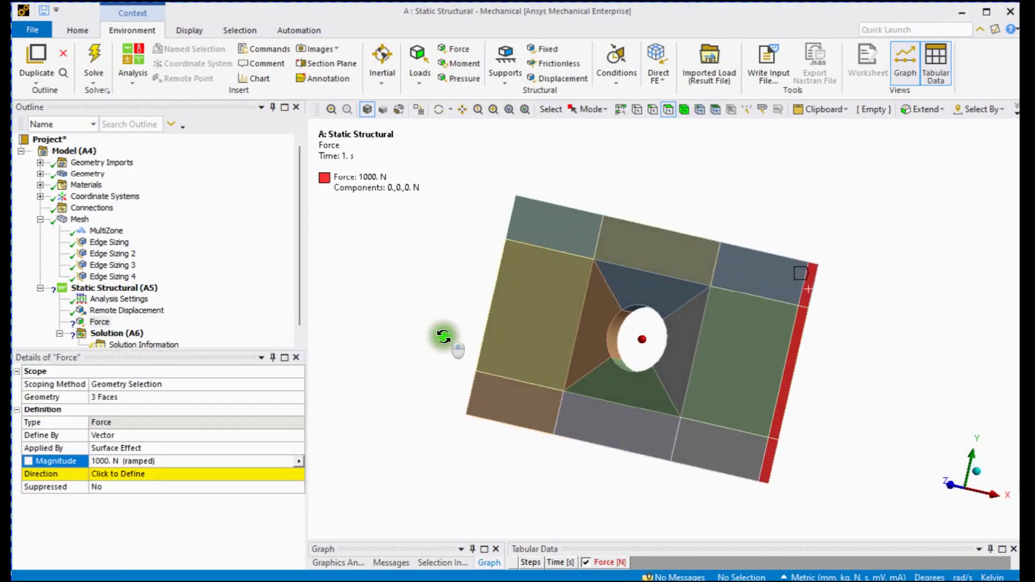
pyautogui.click(157, 473)
pyautogui.click(582, 443)
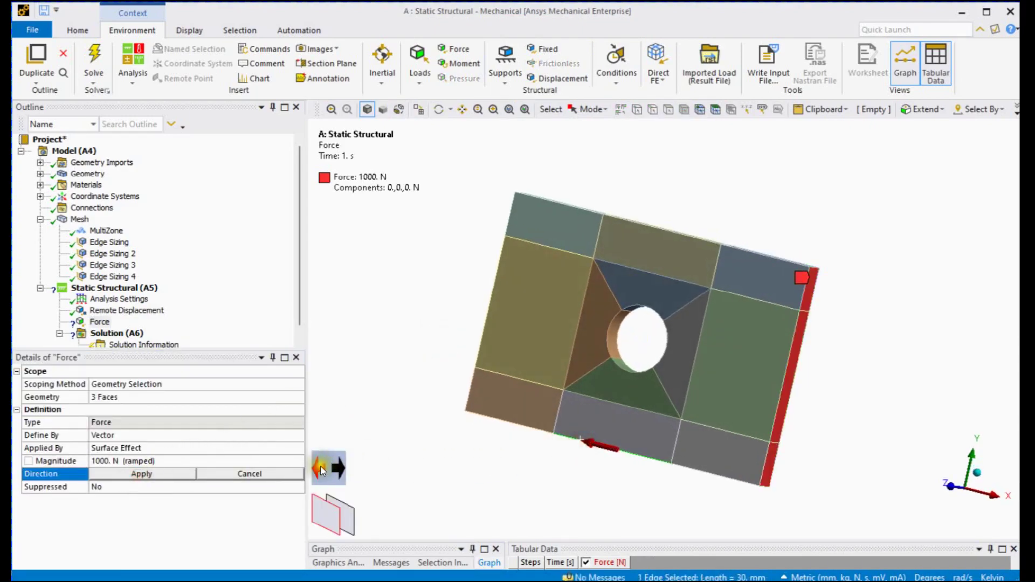
pyautogui.click(179, 473)
# Solve the static structural analysis and orient the plate to a front view along Z
pyautogui.click(111, 322)
pyautogui.rightClick(115, 324)
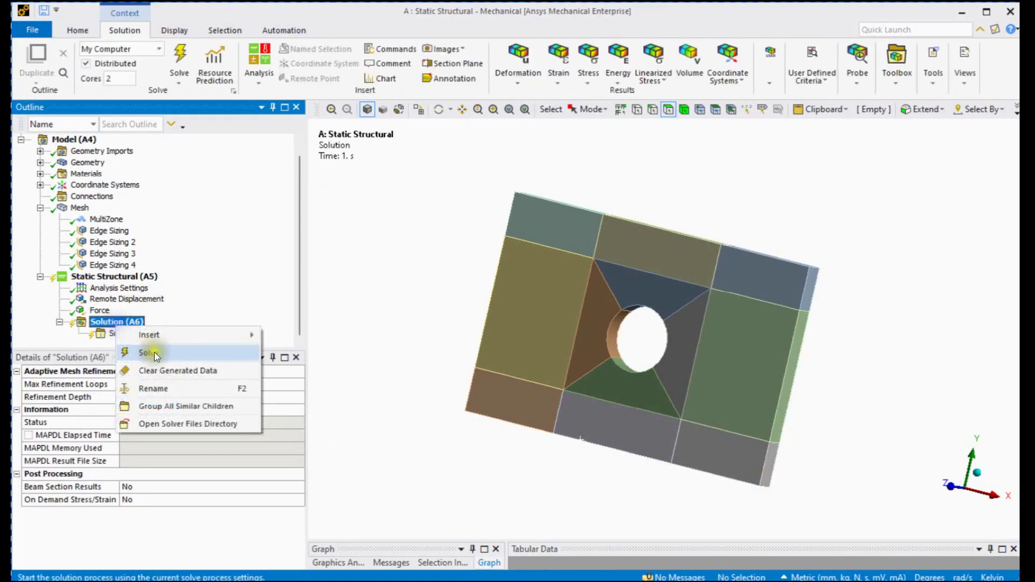
pyautogui.click(155, 352)
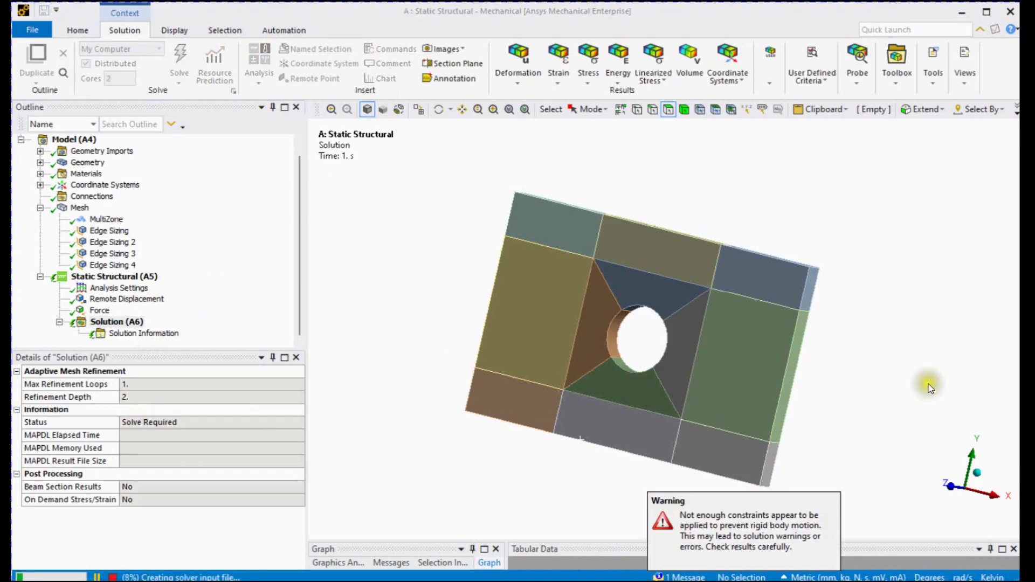
pyautogui.click(949, 487)
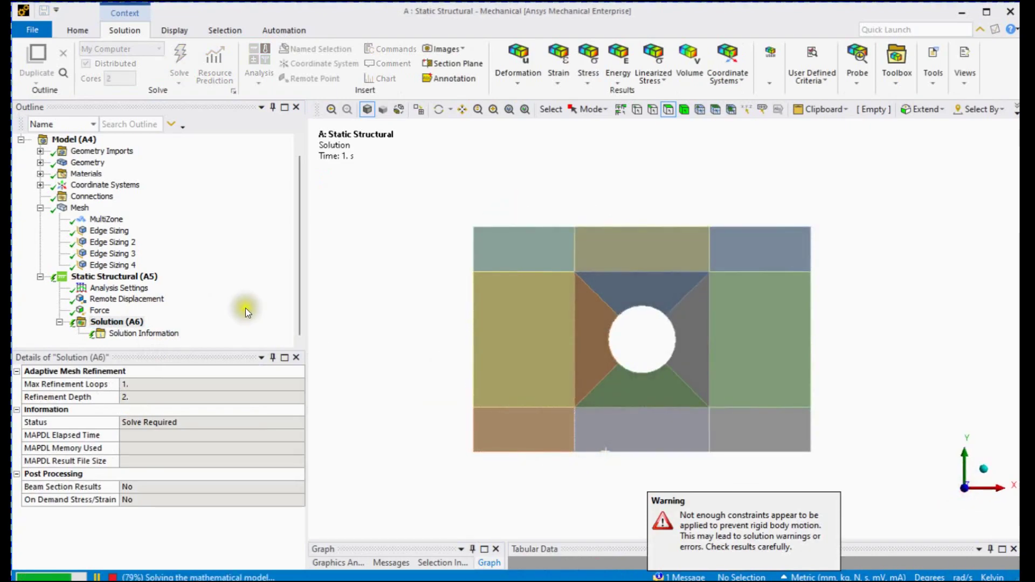
# Add a total deformation result for all bodies to the solution and evaluate it
pyautogui.rightClick(121, 326)
pyautogui.moveTo(260, 331)
pyautogui.moveTo(335, 296)
pyautogui.click(442, 298)
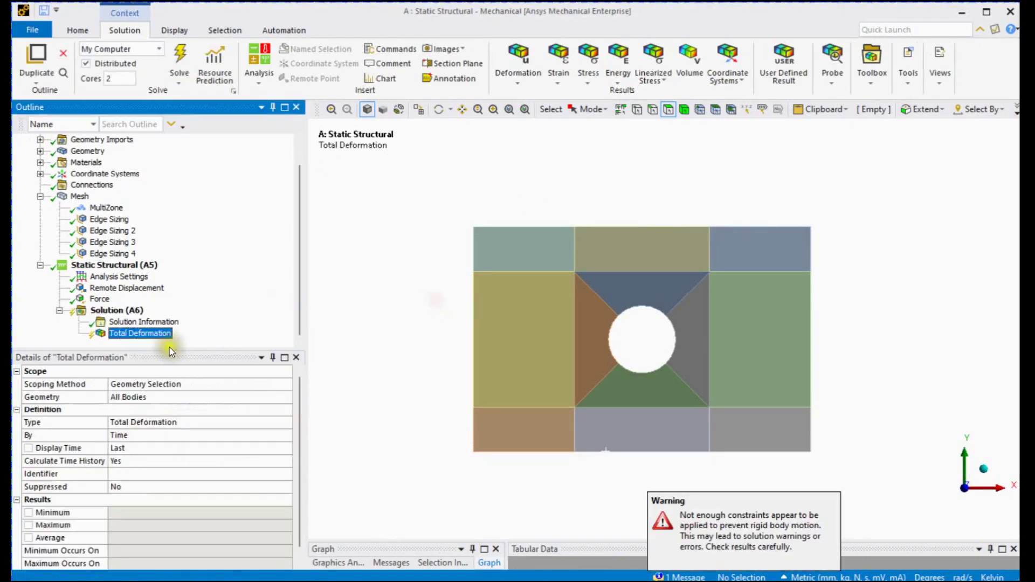
pyautogui.rightClick(164, 339)
pyautogui.click(235, 134)
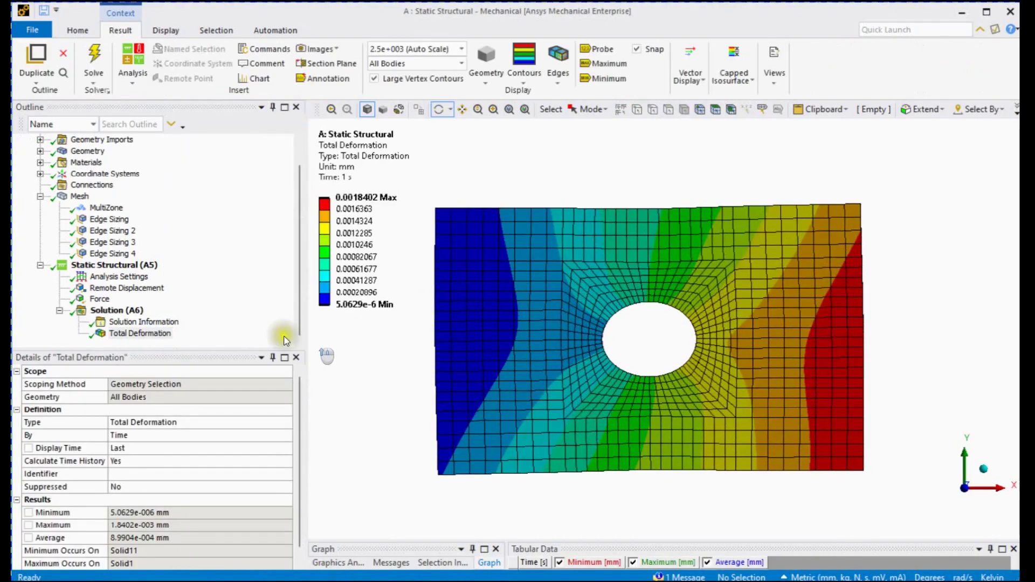
# Add an equivalent (von-Mises) stress result for all bodies to the solution and evaluate it
pyautogui.rightClick(127, 313)
pyautogui.moveTo(167, 322)
pyautogui.moveTo(302, 326)
pyautogui.click(431, 328)
pyautogui.rightClick(152, 334)
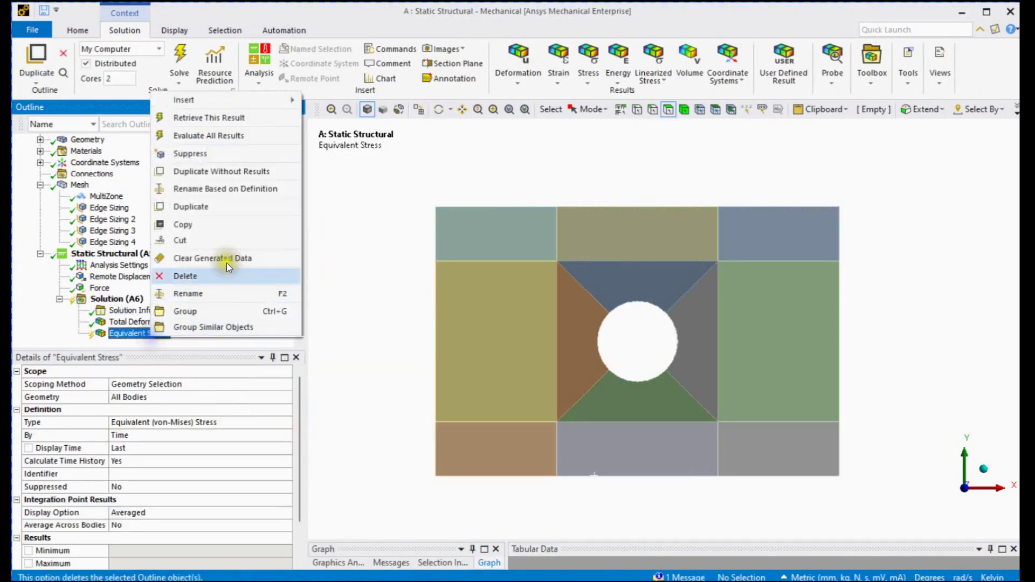
pyautogui.click(229, 138)
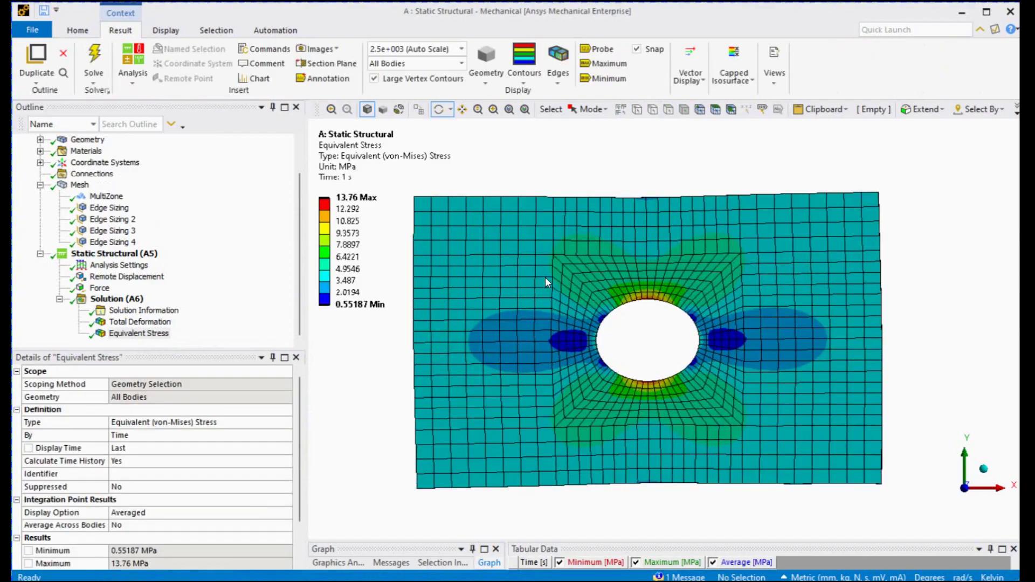
pyautogui.keyDown('ctrl'); pyautogui.moveTo(545, 277); pyautogui.dragTo(557, 272, button='middle'); pyautogui.keyUp('ctrl')
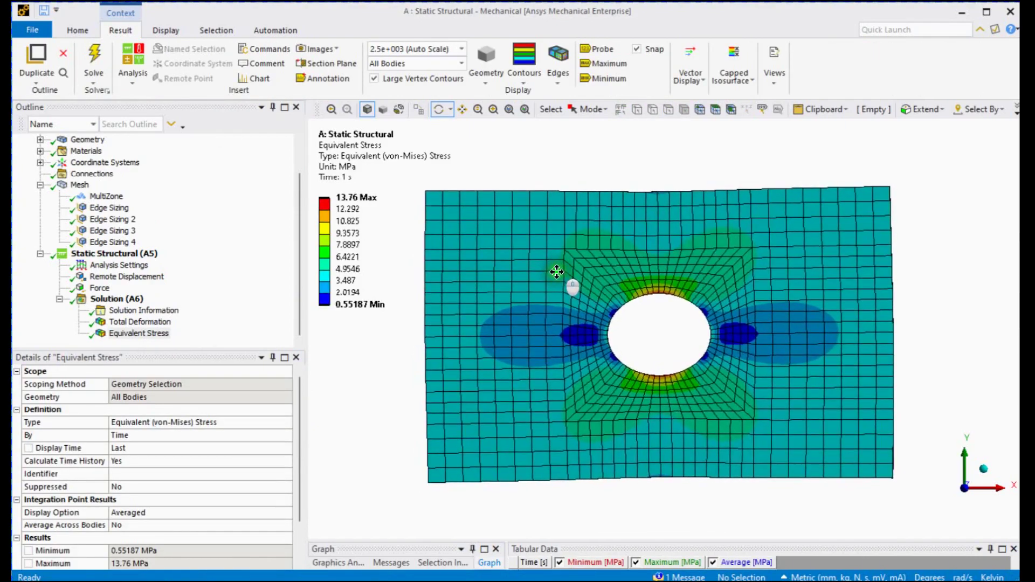